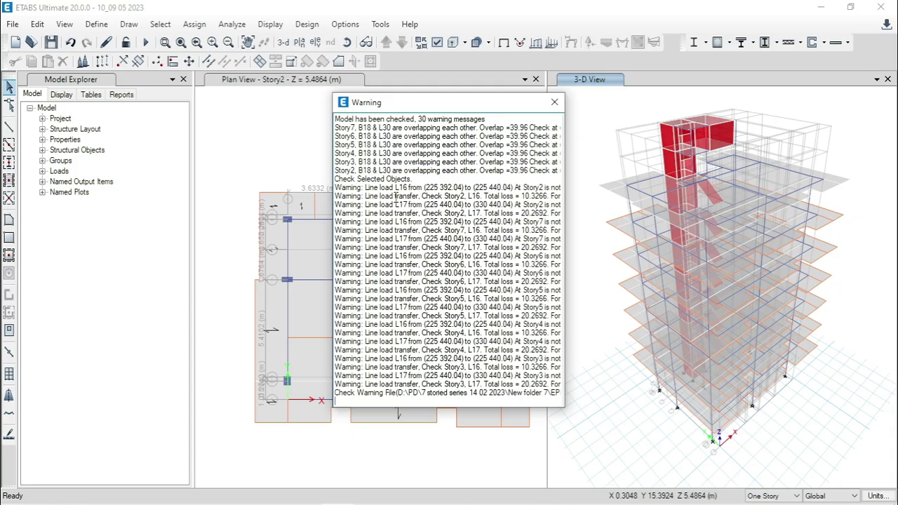
- Copy the full text of the model check warnings and close the warning window
drag(417, 119, 507, 122)
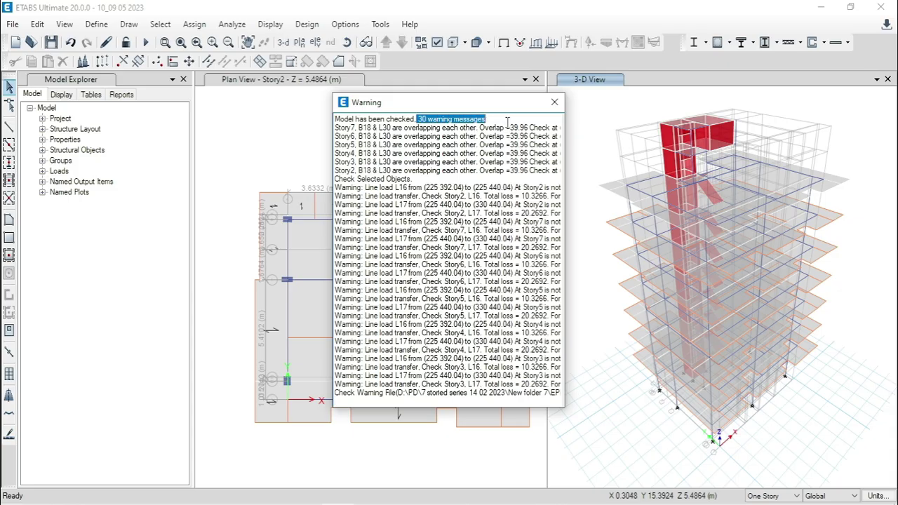
drag(335, 118, 531, 417)
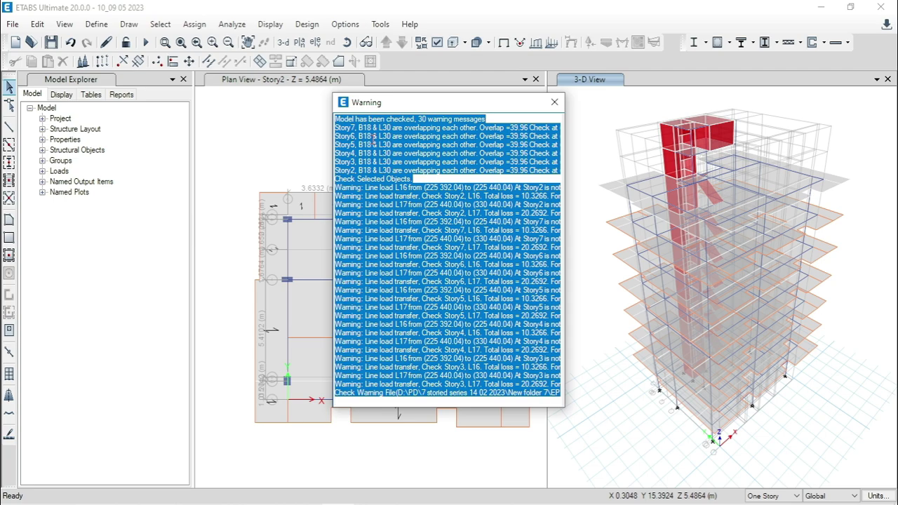
right_click(373, 139)
click(400, 179)
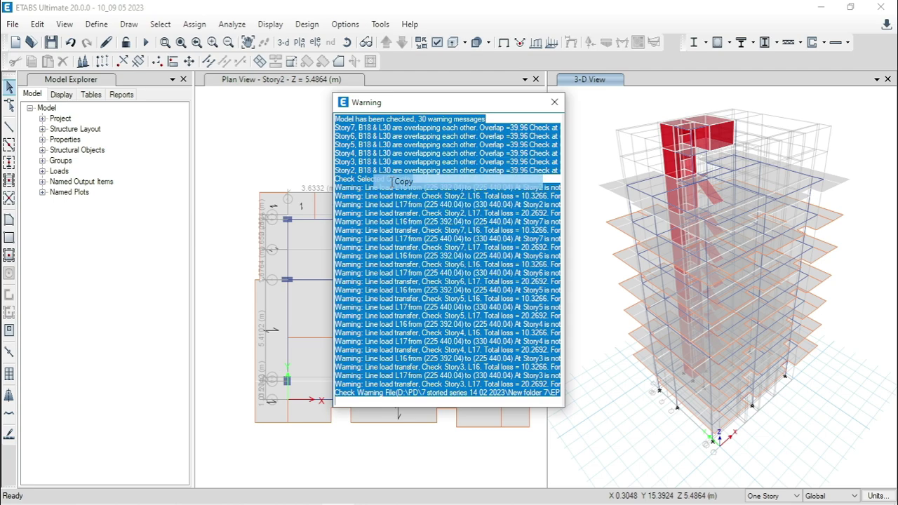
click(554, 102)
- Create a new text document on the desktop and open it
click(821, 7)
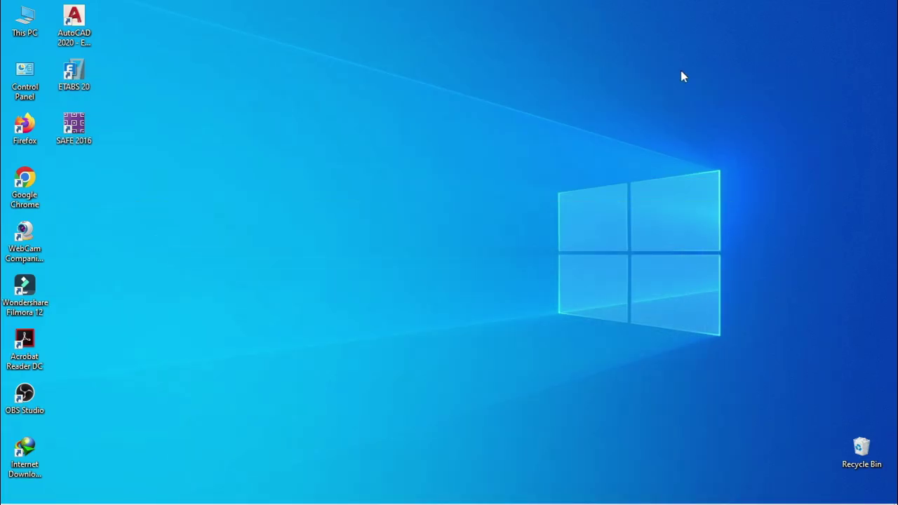
right_click(180, 188)
mouse_move(226, 312)
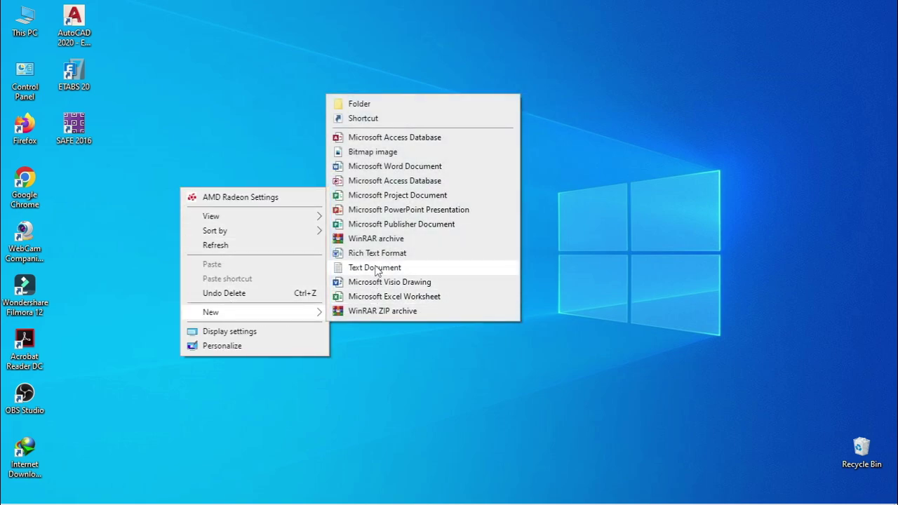
click(376, 268)
click(162, 189)
double_click(161, 189)
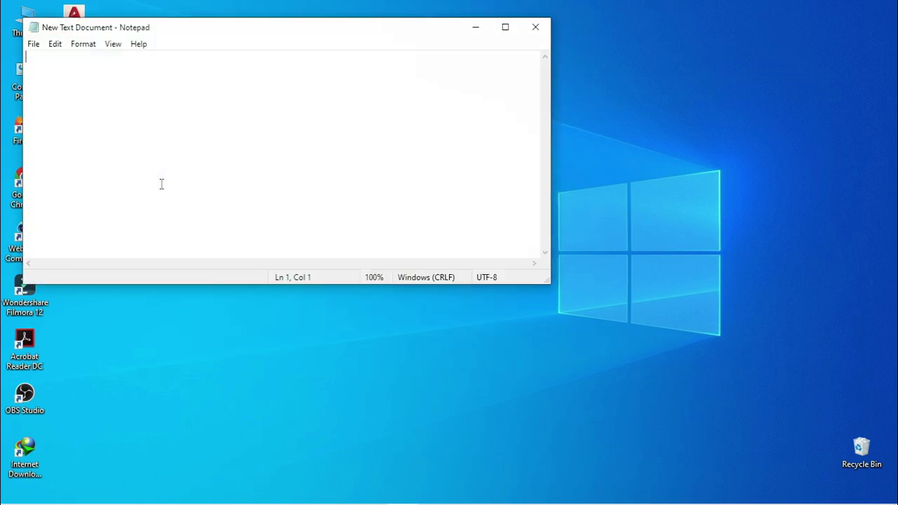
- Paste the copied warnings into the empty text document and maximize its window
right_click(133, 75)
click(186, 131)
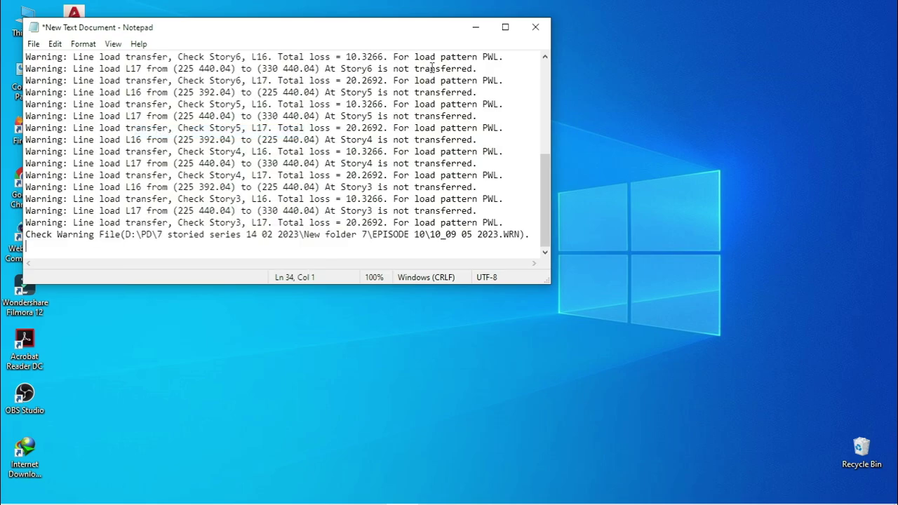
click(506, 27)
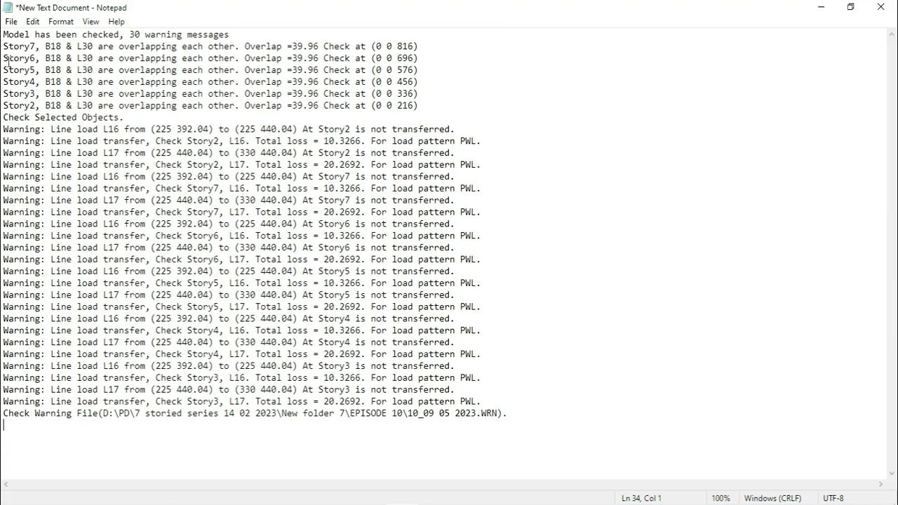
- Examine the warning lines about B18 and L30 overlapping on Story7 down to Story2
drag(4, 47, 237, 47)
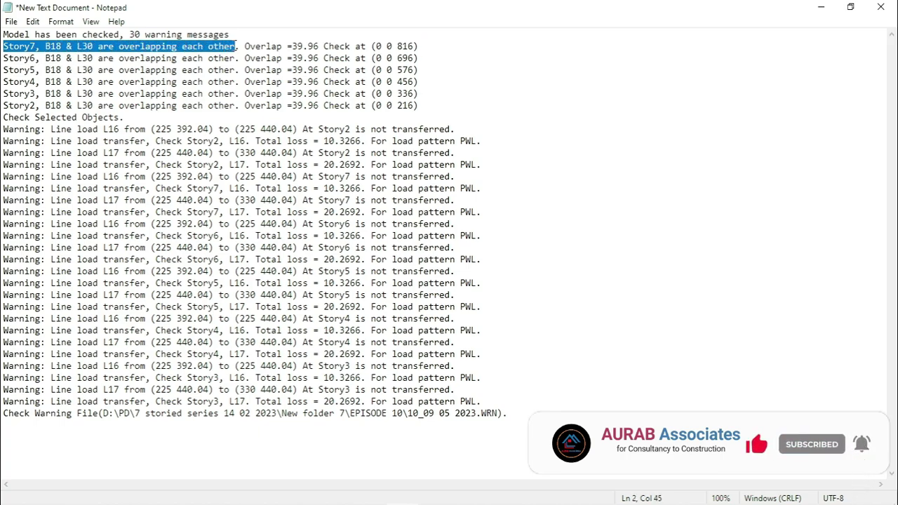
click(53, 46)
double_click(53, 46)
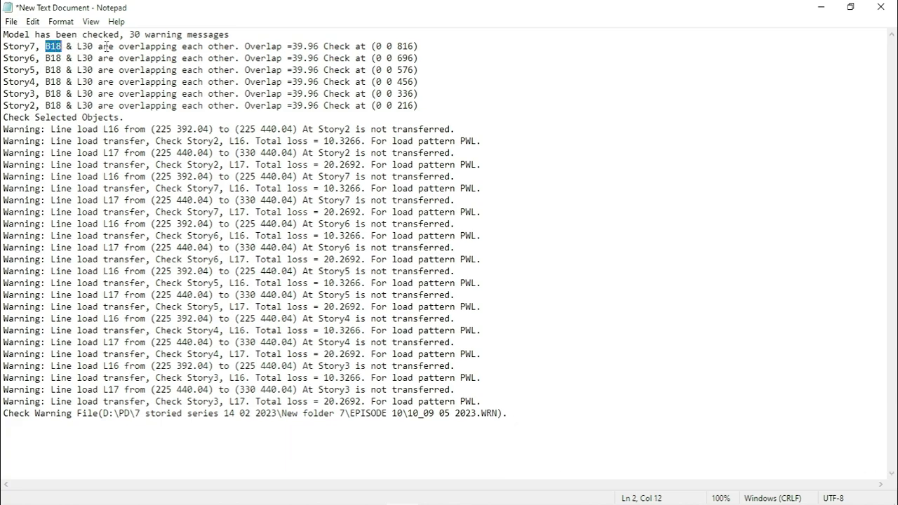
drag(73, 46, 90, 47)
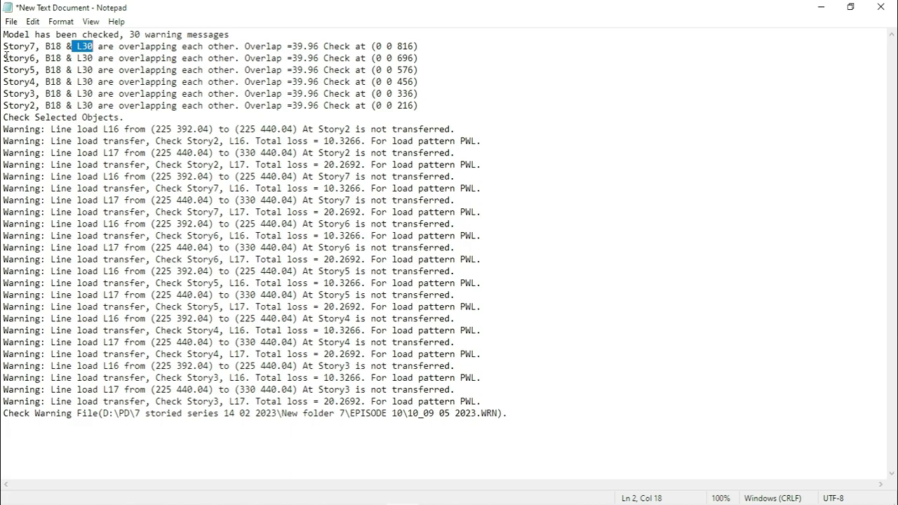
drag(3, 58, 32, 105)
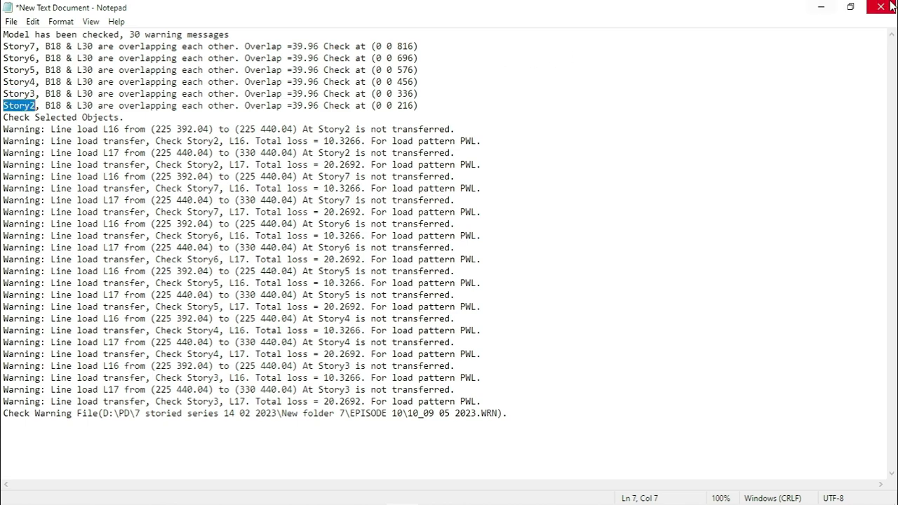
- Switch back to ETABS and show the frame labels in the Story2 plan view
click(819, 7)
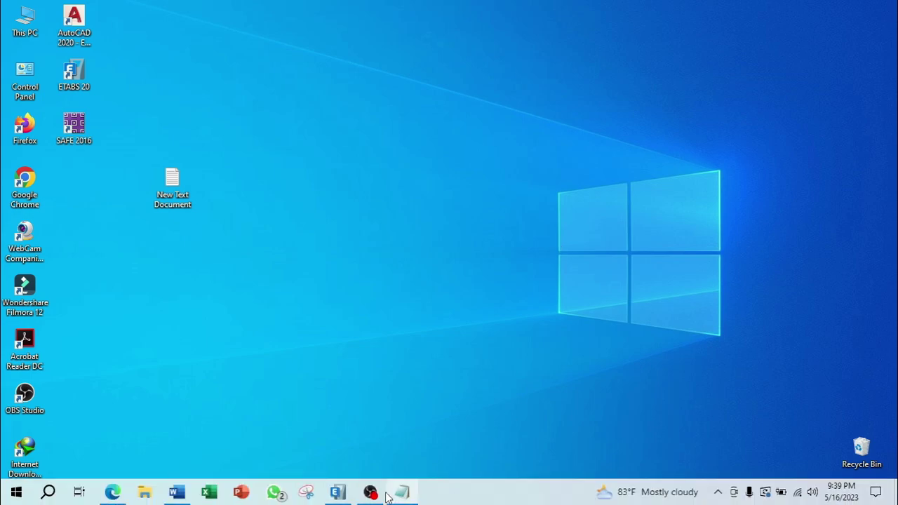
click(338, 492)
click(382, 145)
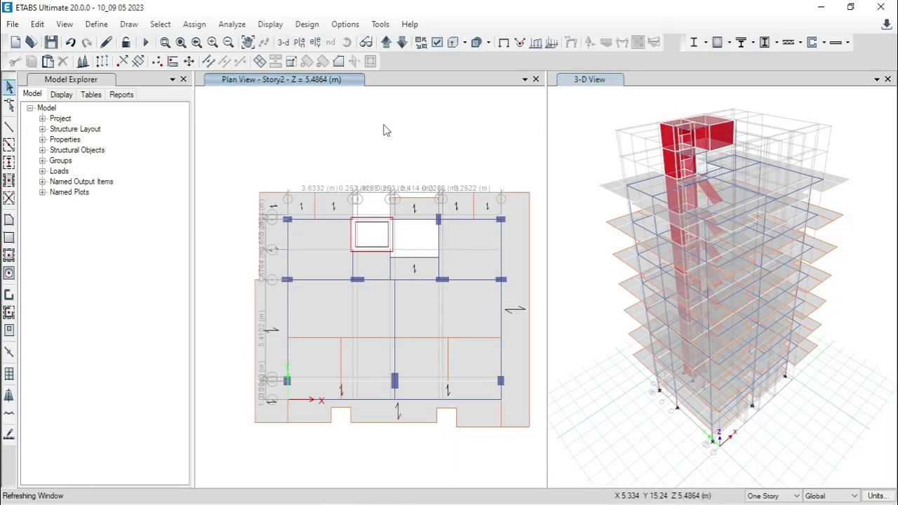
click(436, 43)
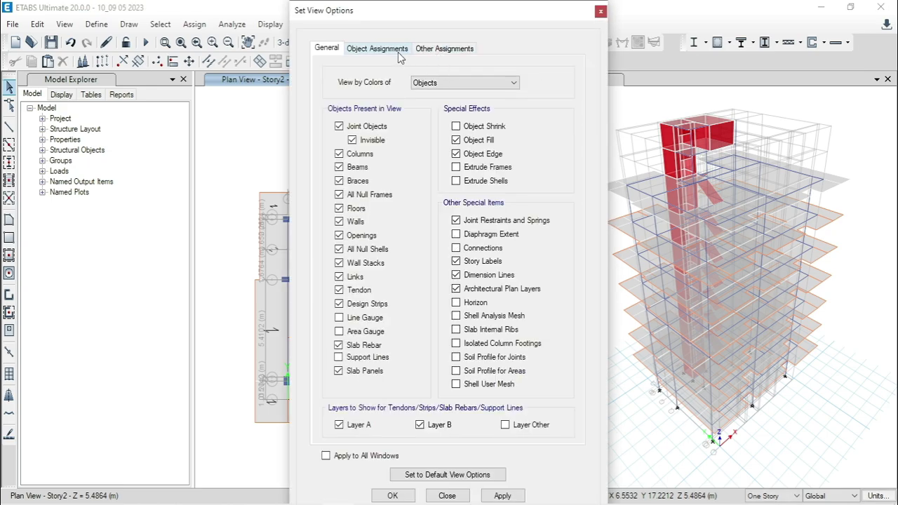
click(398, 50)
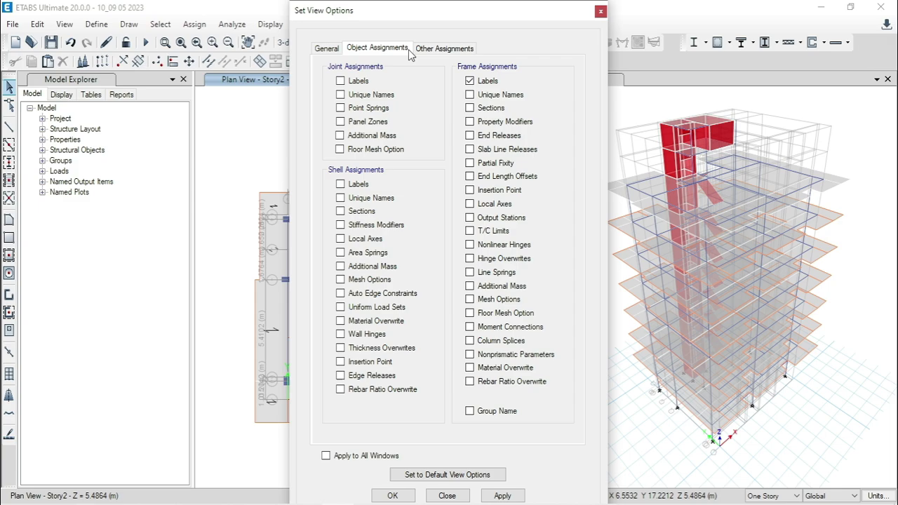
drag(403, 16, 566, 11)
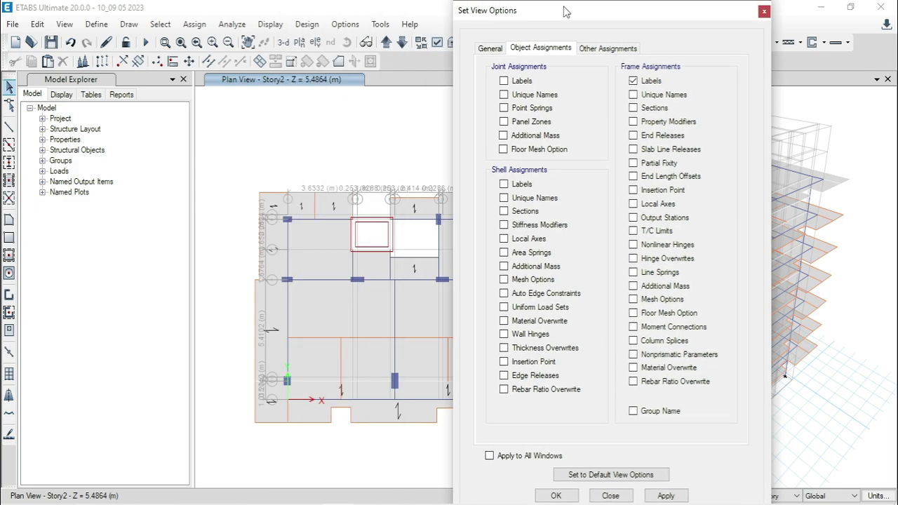
click(666, 495)
click(563, 497)
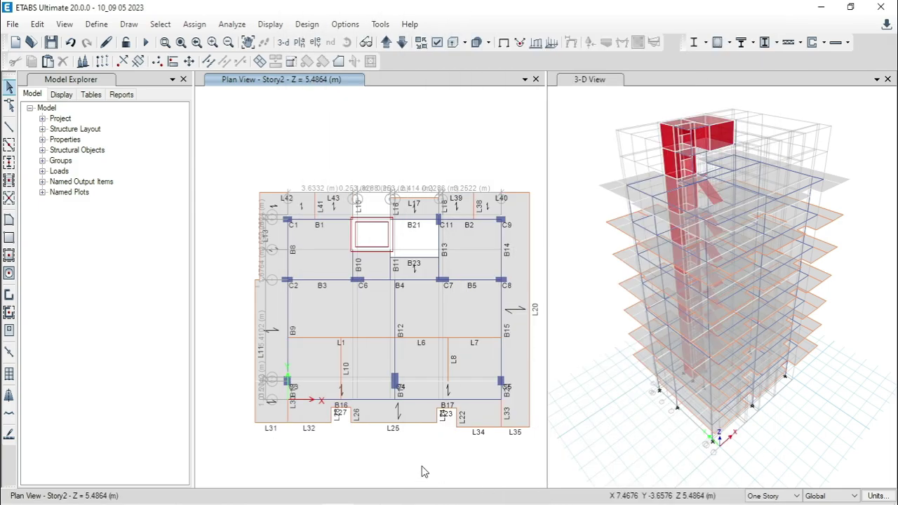
- Select line L30 and beam B18 below column C3 in turn to compare their extents, clearing the selection after each check
scroll(358, 449, up, 3)
middle_drag(287, 416, 375, 410)
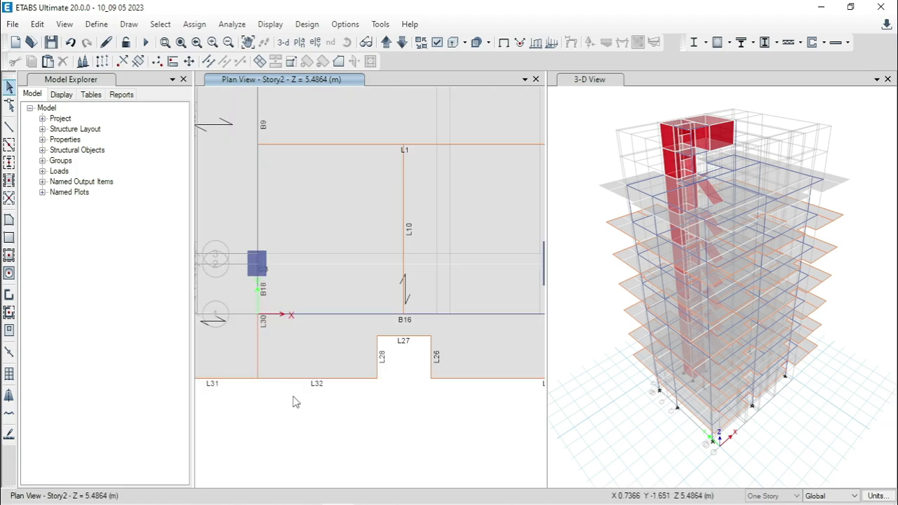
click(257, 360)
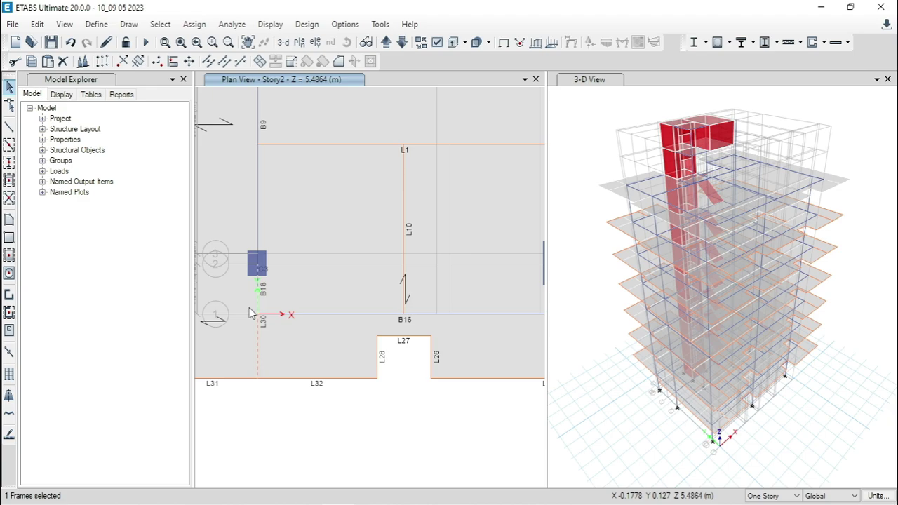
scroll(249, 307, up, 3)
click(266, 320)
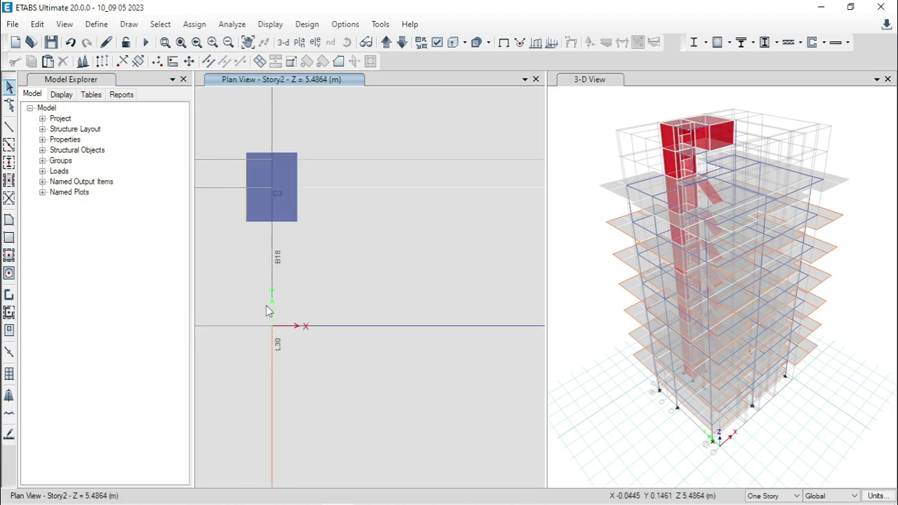
click(272, 297)
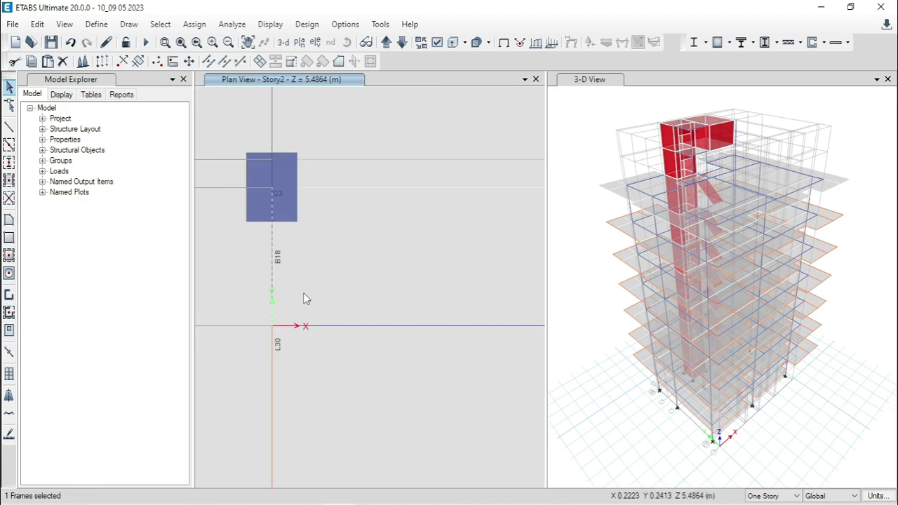
key(ctrl+q)
click(274, 399)
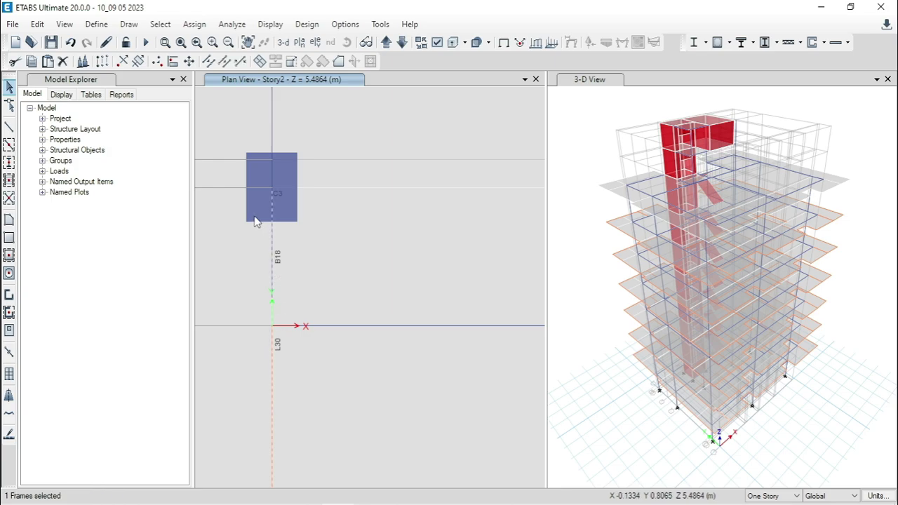
drag(254, 181, 293, 329)
key(ctrl+q)
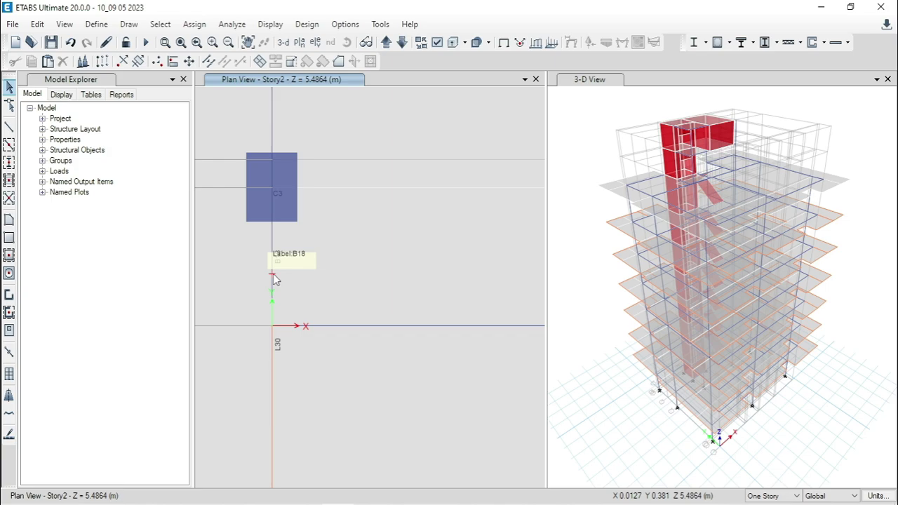
- List the objects stacked on beam B18 and on the lower part of line L30, cancelling each list without choosing an object
ctrl+click(274, 279)
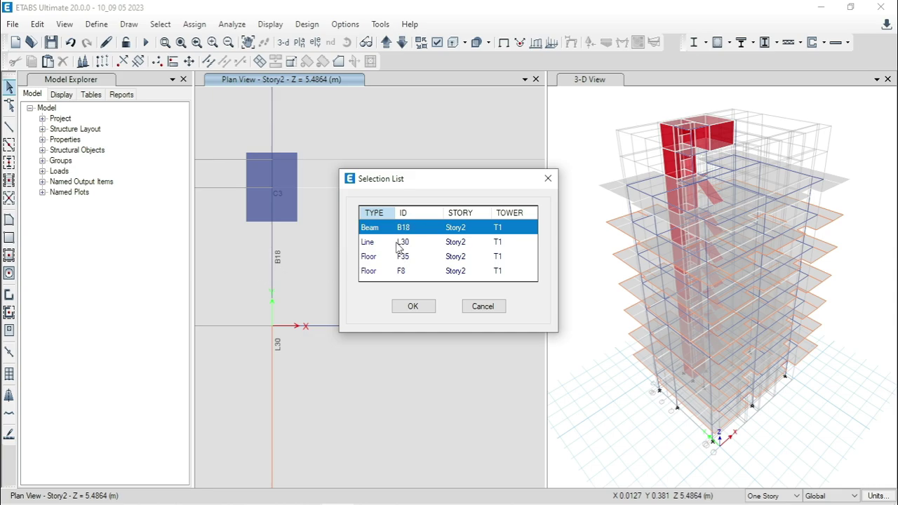
click(497, 308)
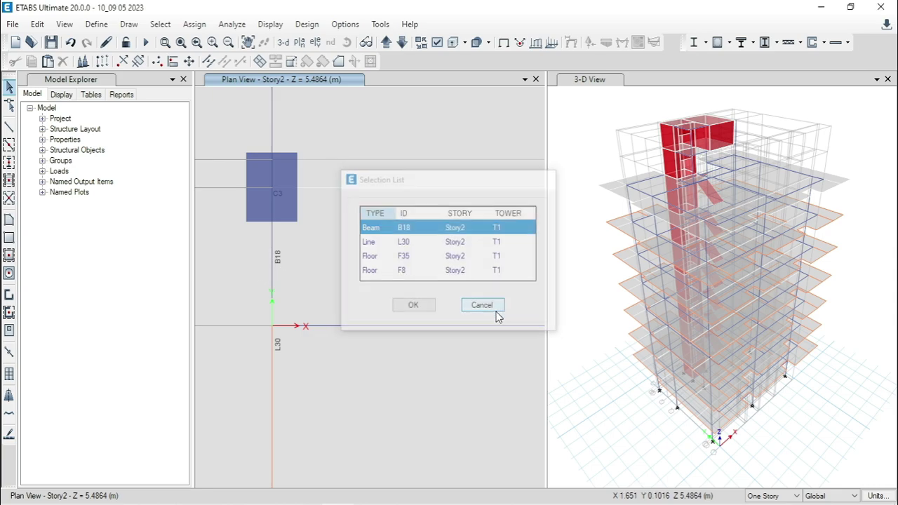
click(272, 441)
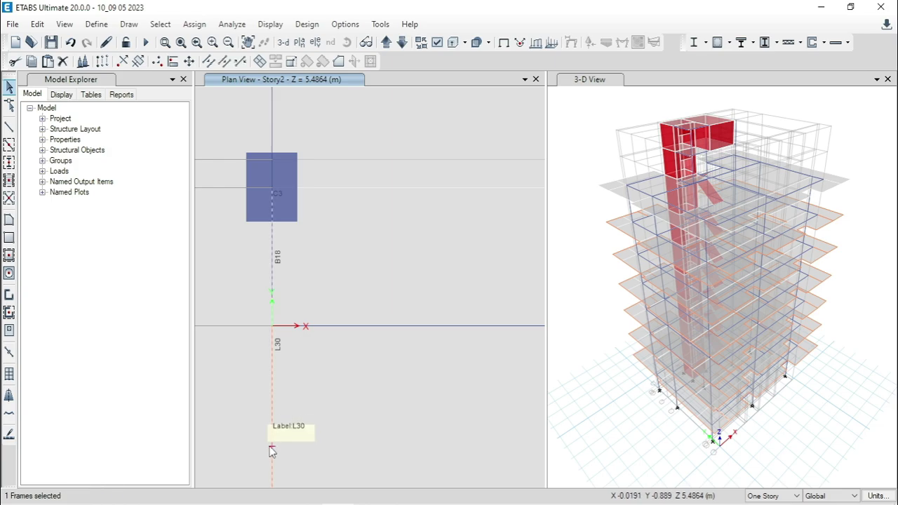
drag(247, 332, 300, 478)
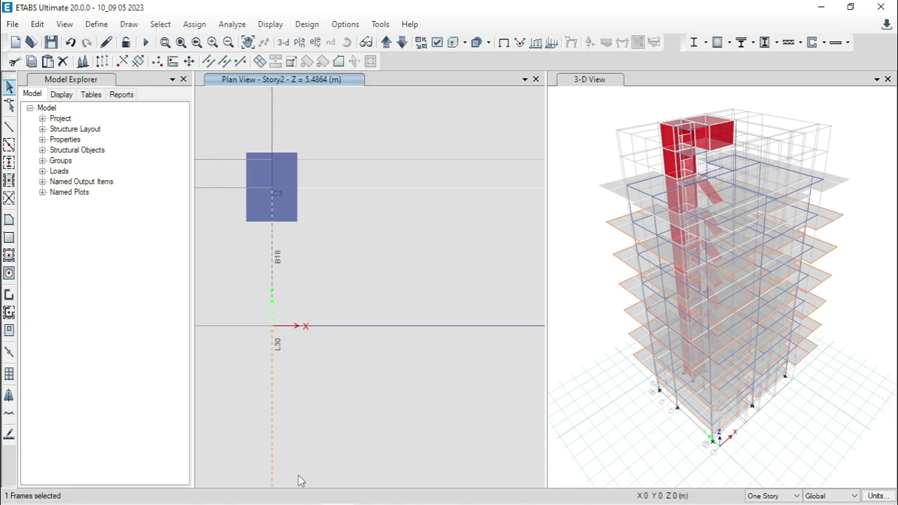
ctrl+click(275, 424)
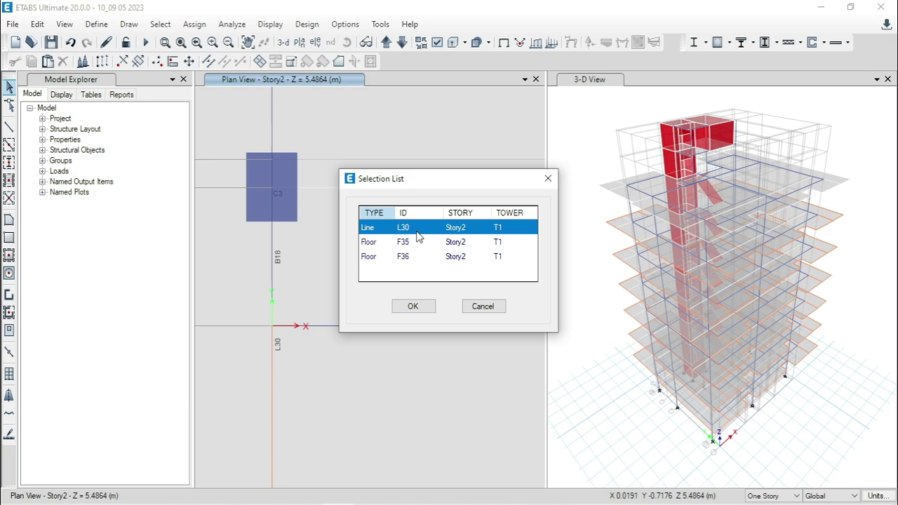
click(482, 306)
- Inspect the assigned loads in the object information of line L30 and of beam B18 on Story2
scroll(311, 201, down, 2)
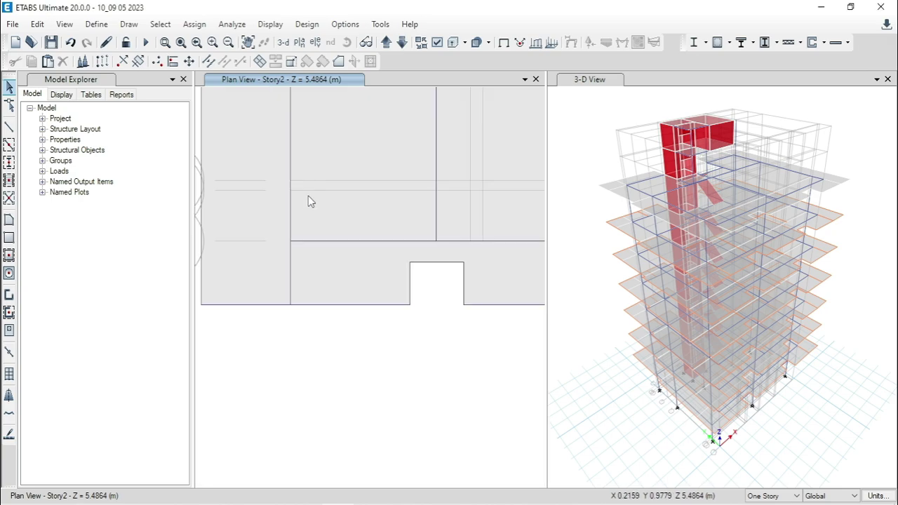
scroll(294, 214, up, 2)
drag(269, 152, 325, 307)
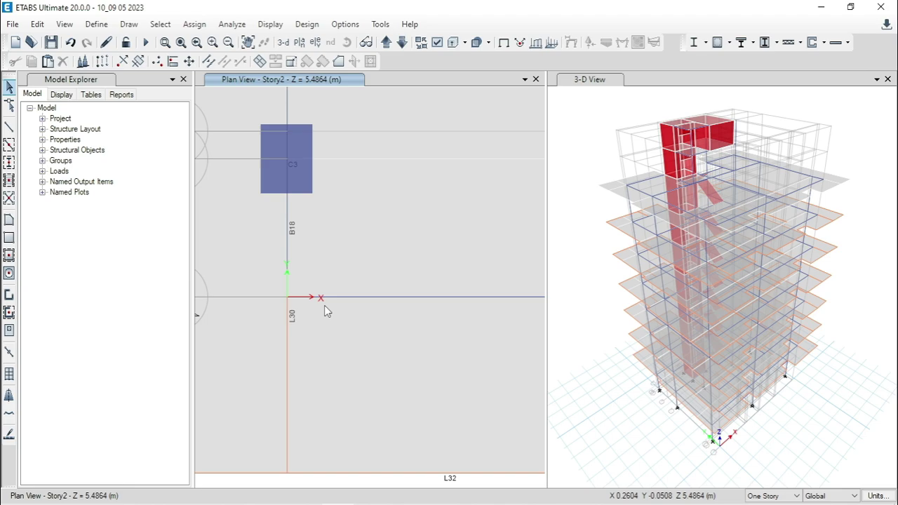
click(290, 363)
right_click(289, 363)
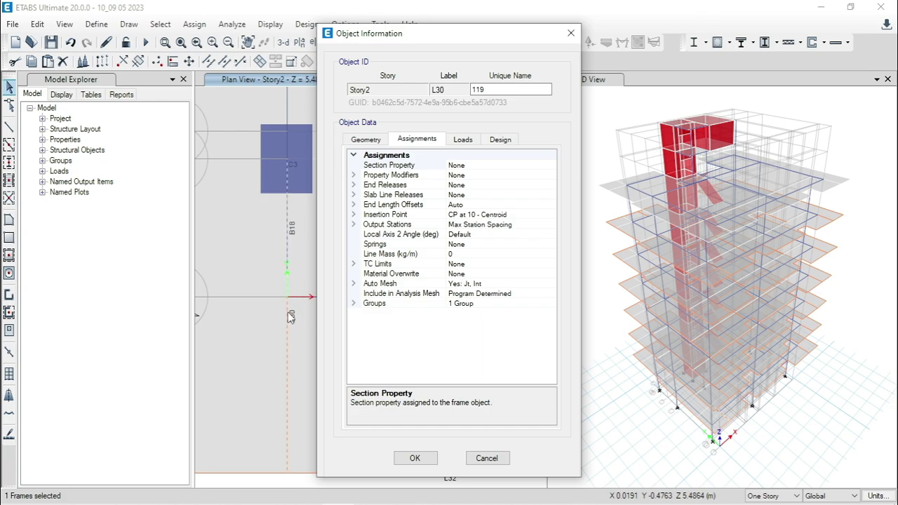
click(463, 139)
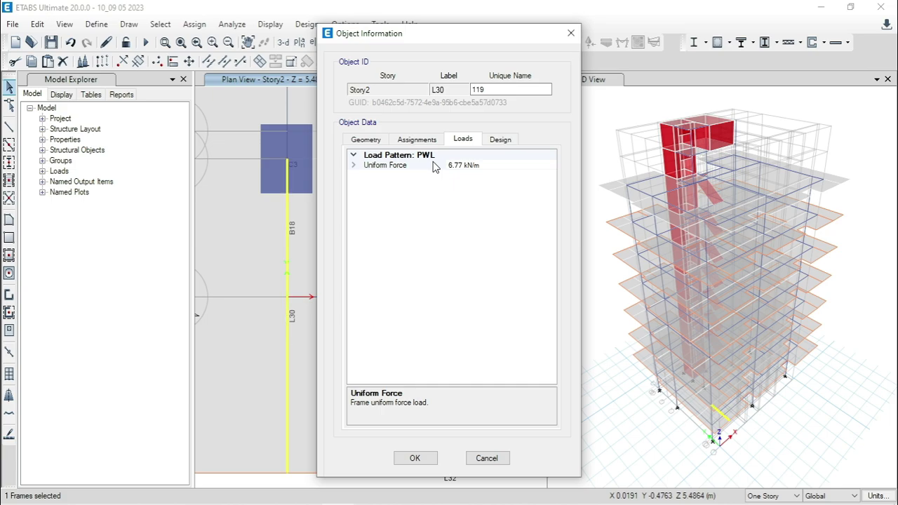
key(Escape)
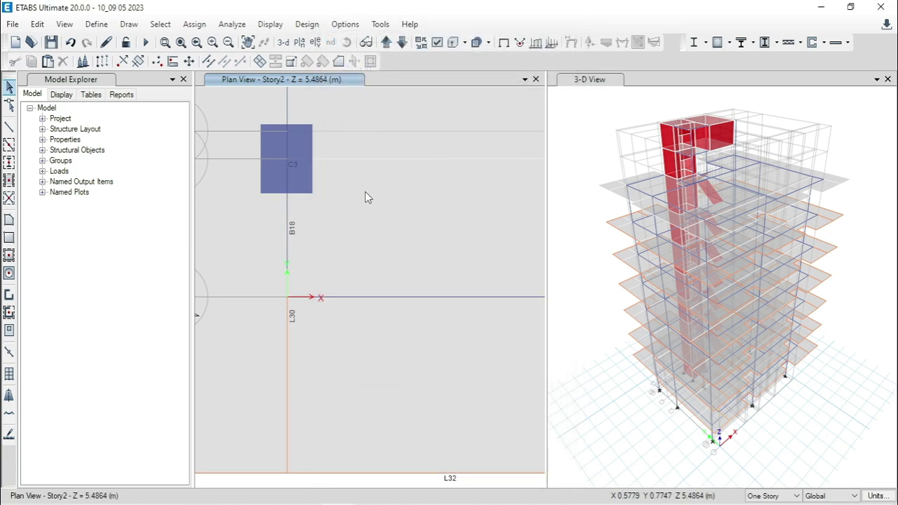
click(290, 221)
right_click(289, 222)
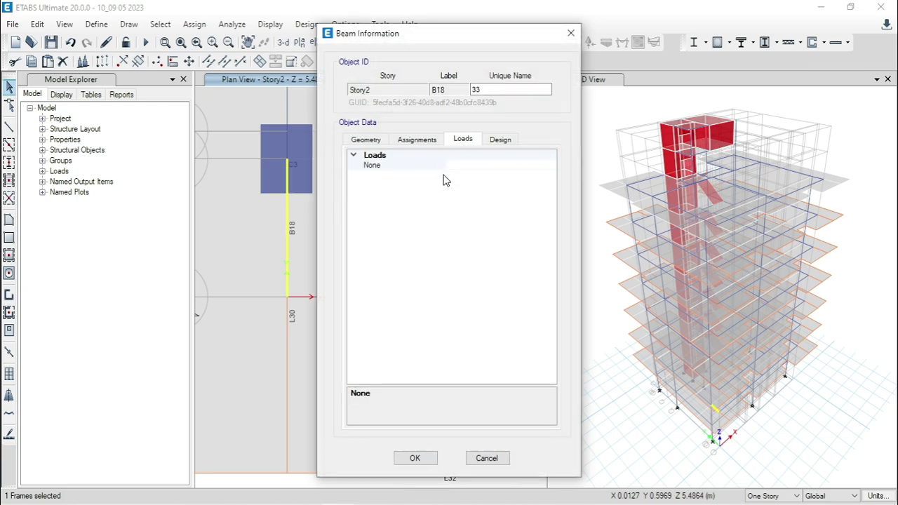
- Close the beam information and check the extent of line L30 on Story2 by selecting it, clearing the selection after each check
key(Escape)
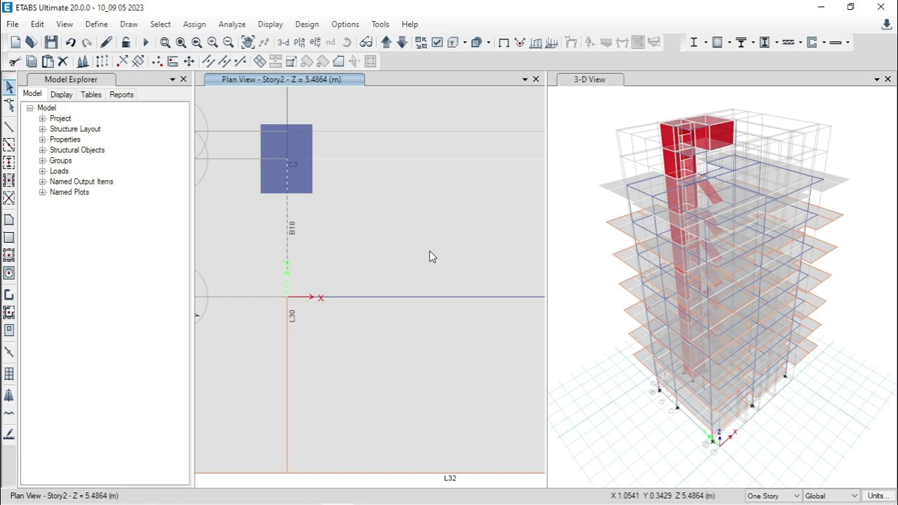
click(287, 392)
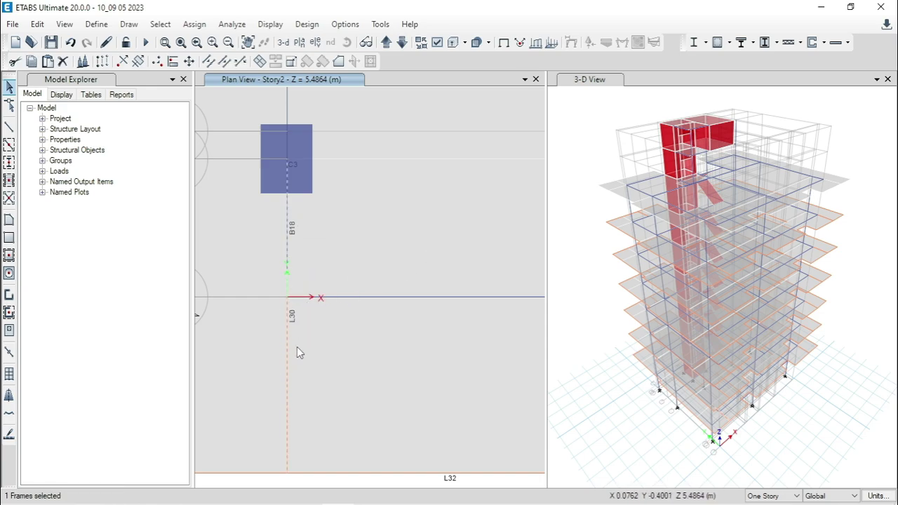
click(292, 367)
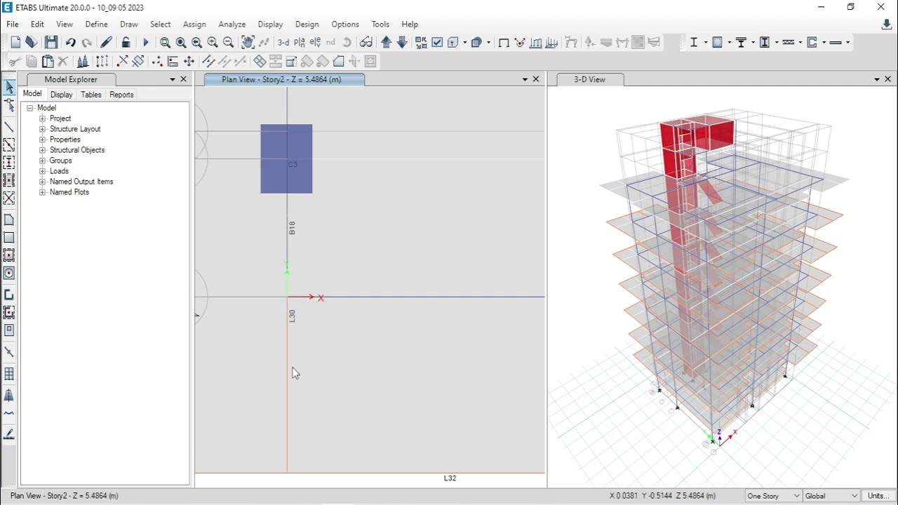
scroll(291, 298, down, 3)
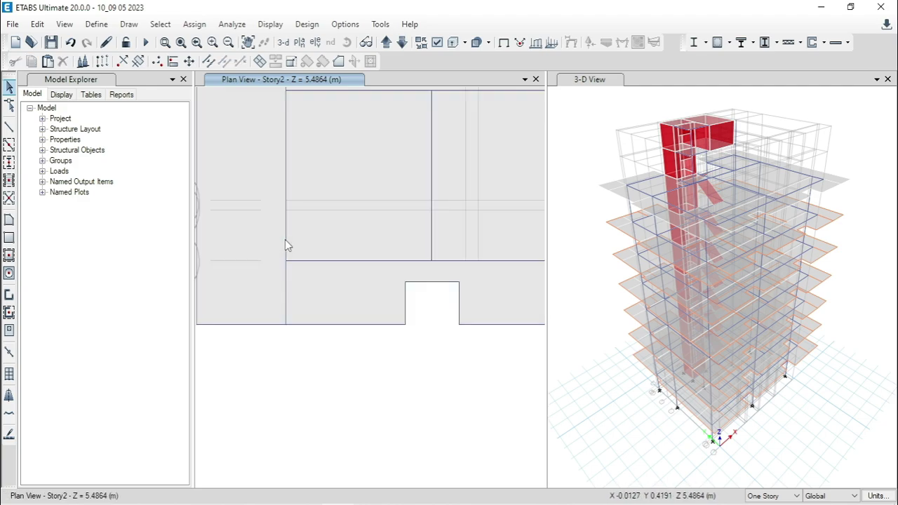
click(288, 296)
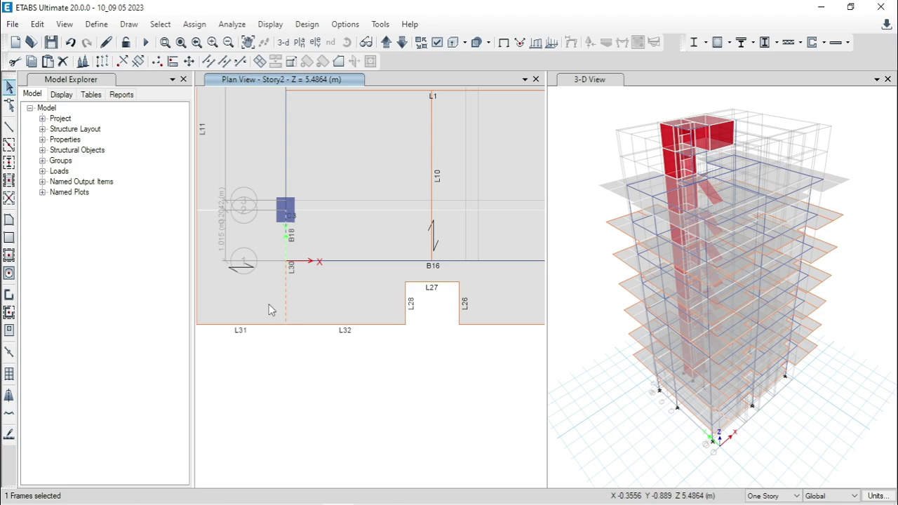
scroll(285, 260, up, 3)
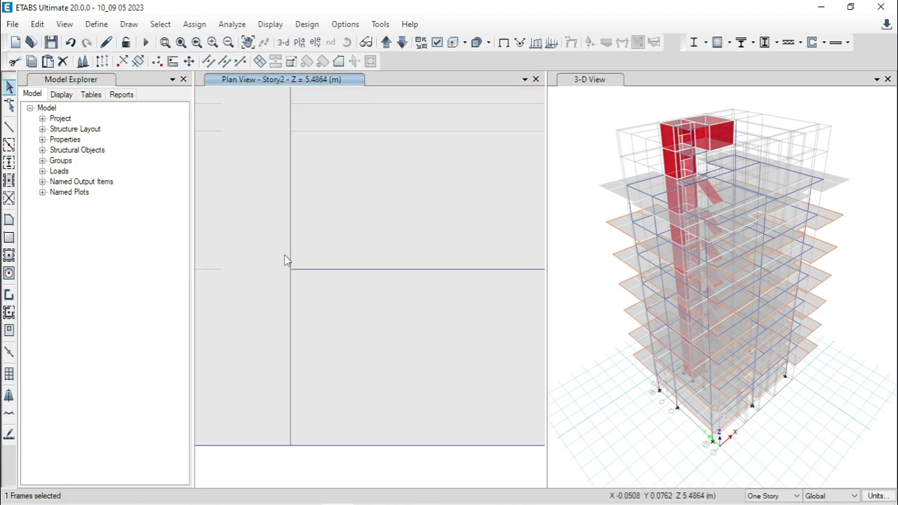
click(312, 284)
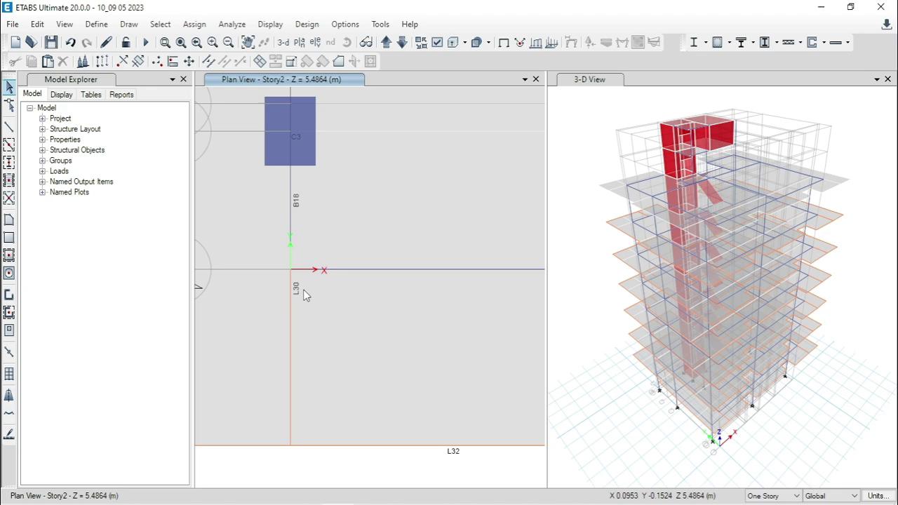
scroll(311, 317, down, 3)
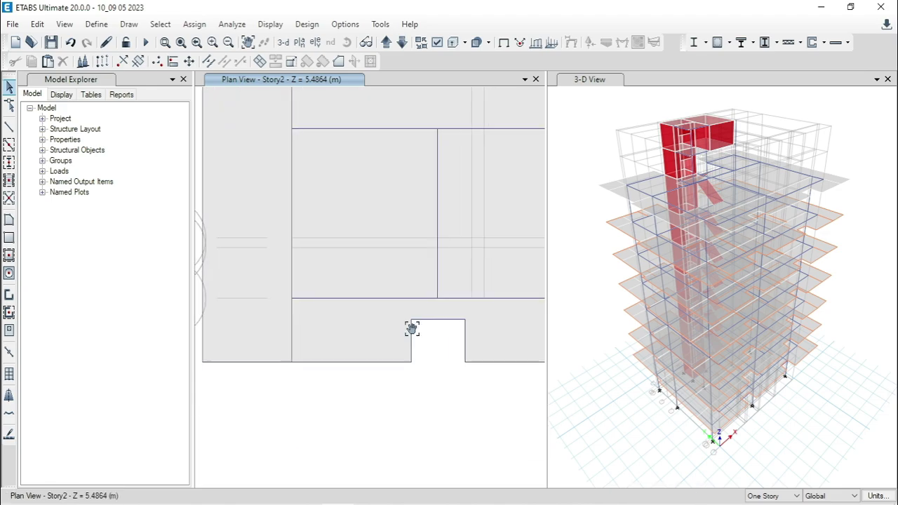
- Set the plan editing scope to All Stories and select line L30 together with the joint where it meets beams B18 and B16
click(774, 496)
click(771, 473)
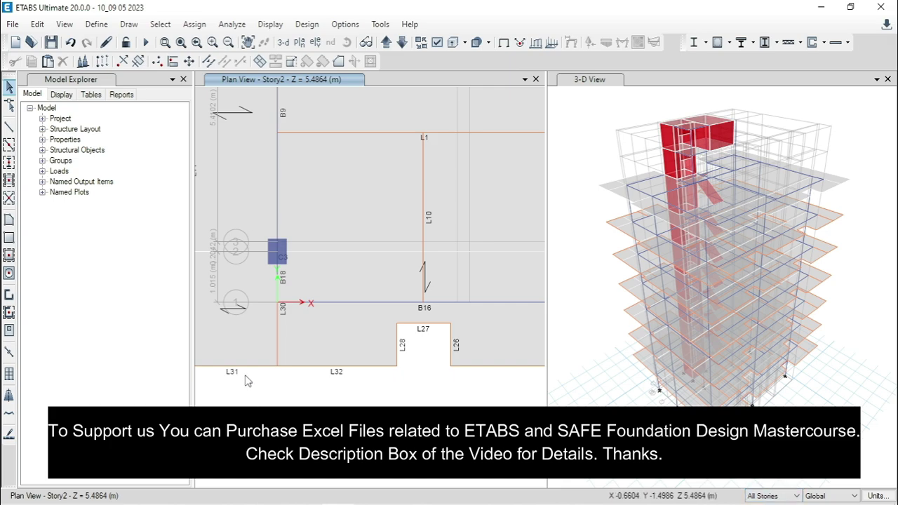
click(278, 329)
scroll(506, 394, up, 5)
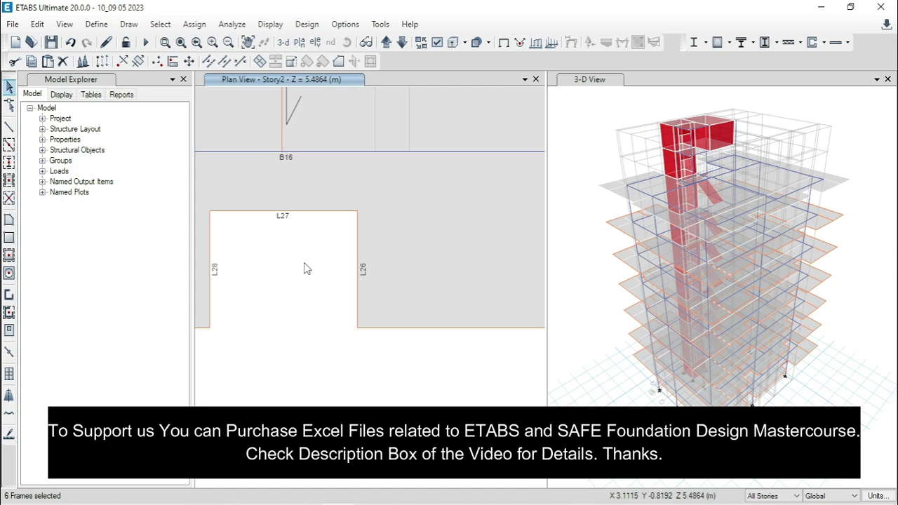
middle_drag(305, 269, 514, 325)
middle_drag(255, 365, 426, 357)
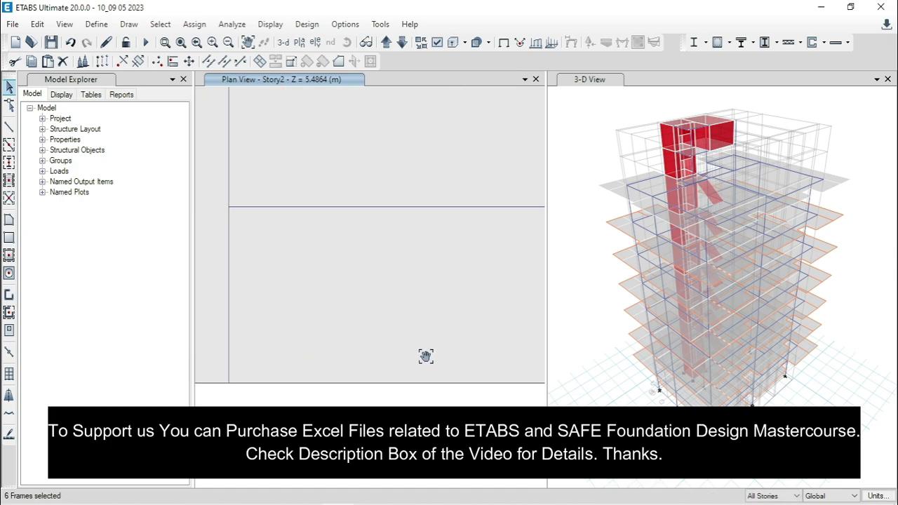
middle_drag(209, 244, 297, 306)
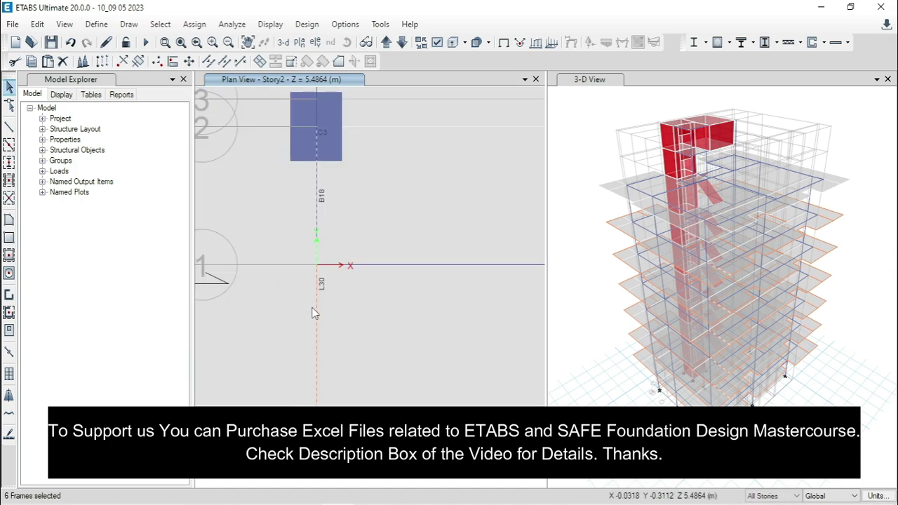
click(317, 266)
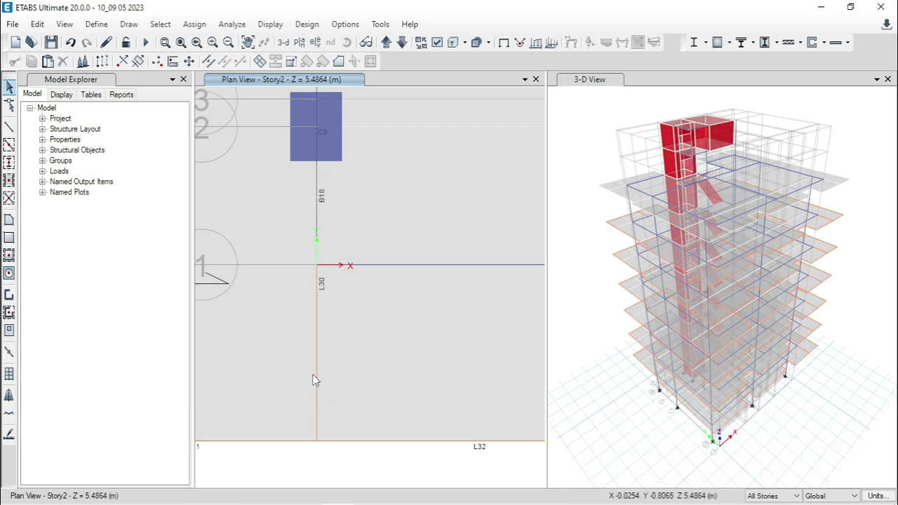
click(316, 365)
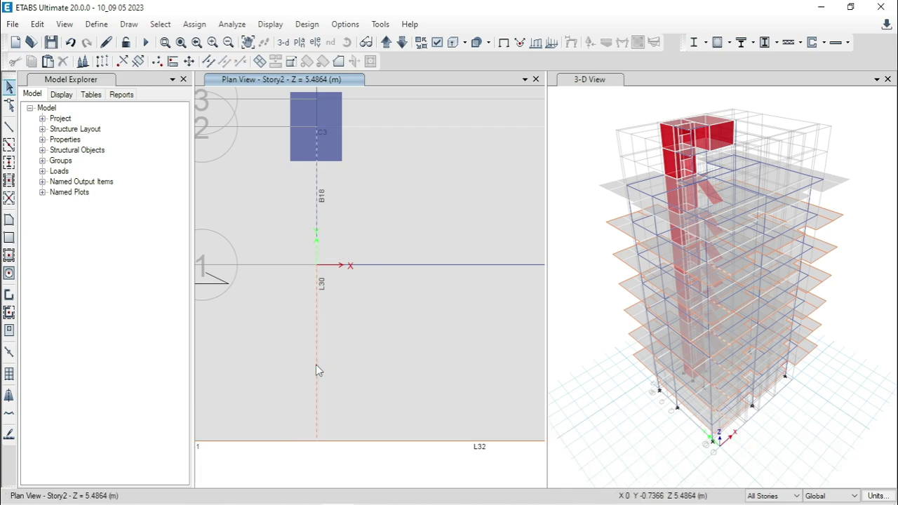
click(317, 266)
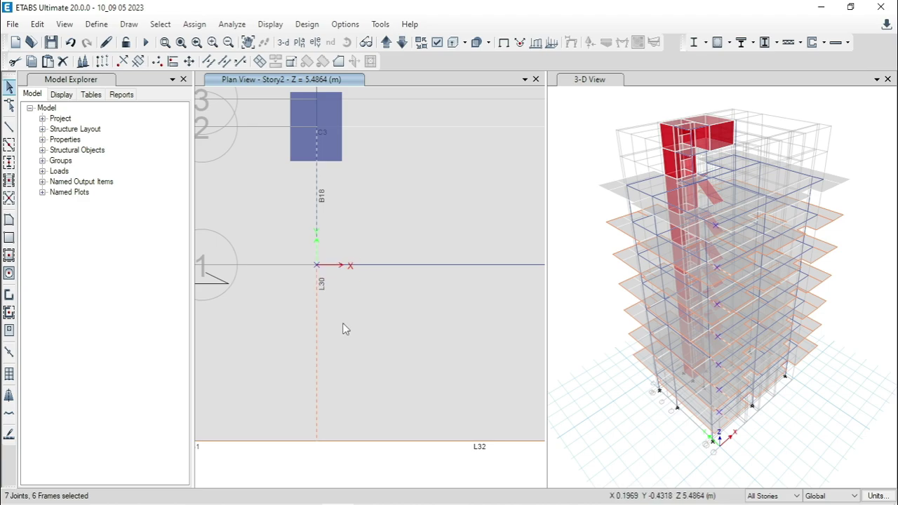
- Divide the selected frames with the option Break at Intersections with Selected Frames and Joints
click(209, 62)
click(437, 247)
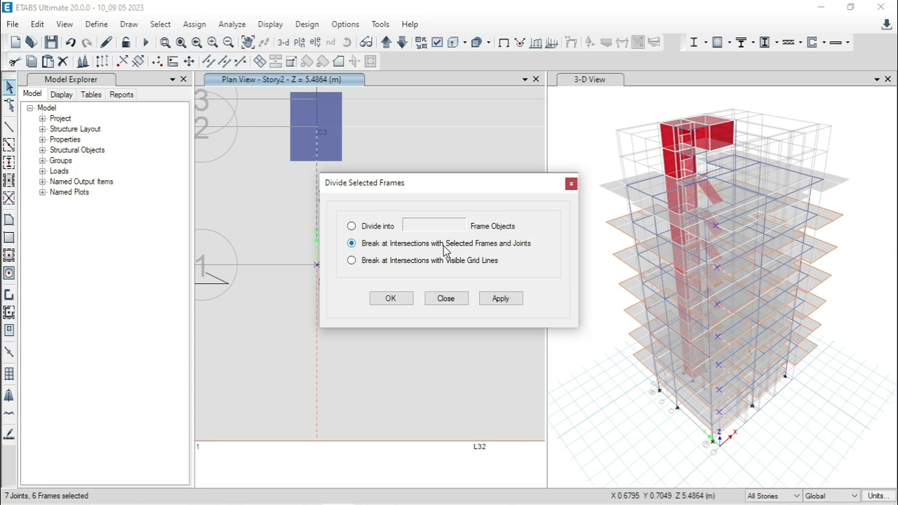
click(501, 298)
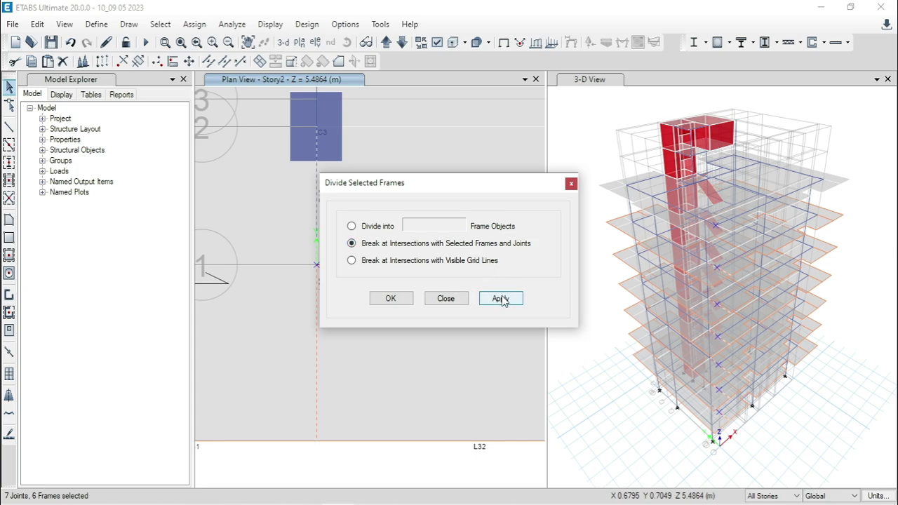
drag(436, 183, 537, 176)
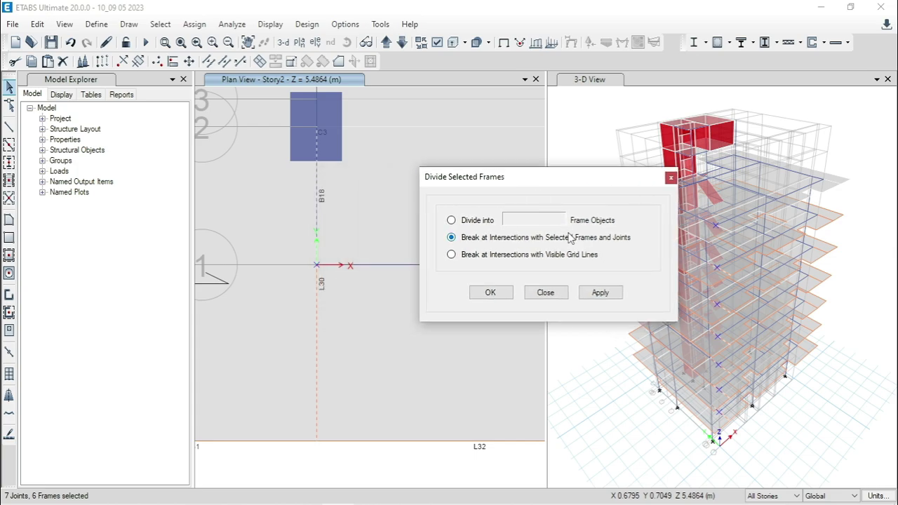
click(591, 296)
click(483, 293)
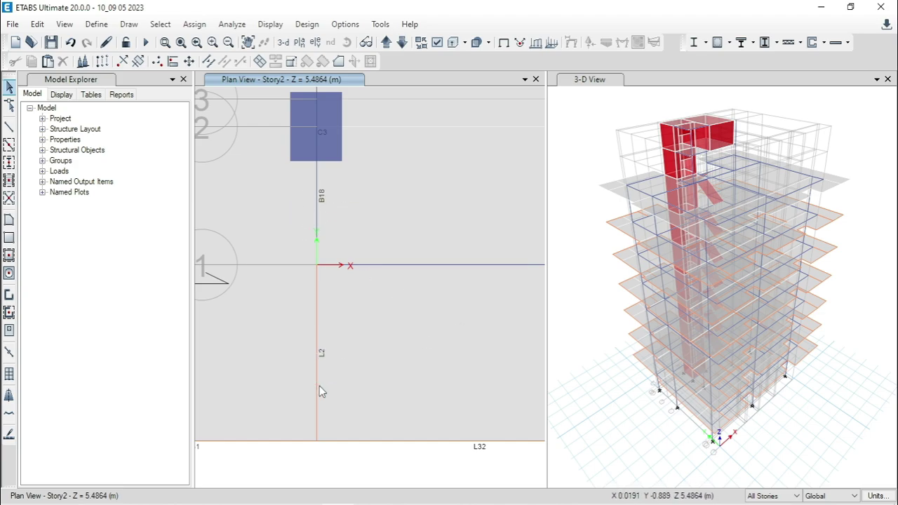
- Select the divided line L2 and beam B18 to compare their extents, and inspect the loads assigned to B18 on Story2
click(317, 353)
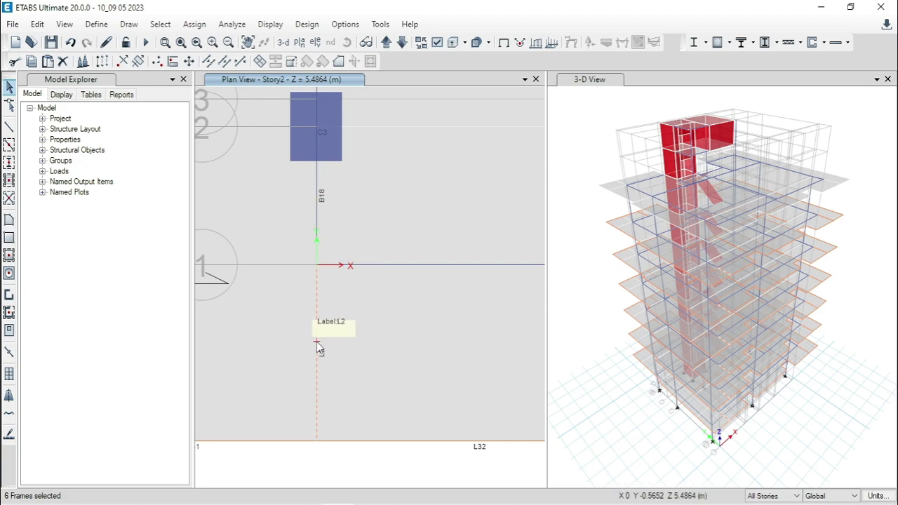
drag(296, 117, 346, 271)
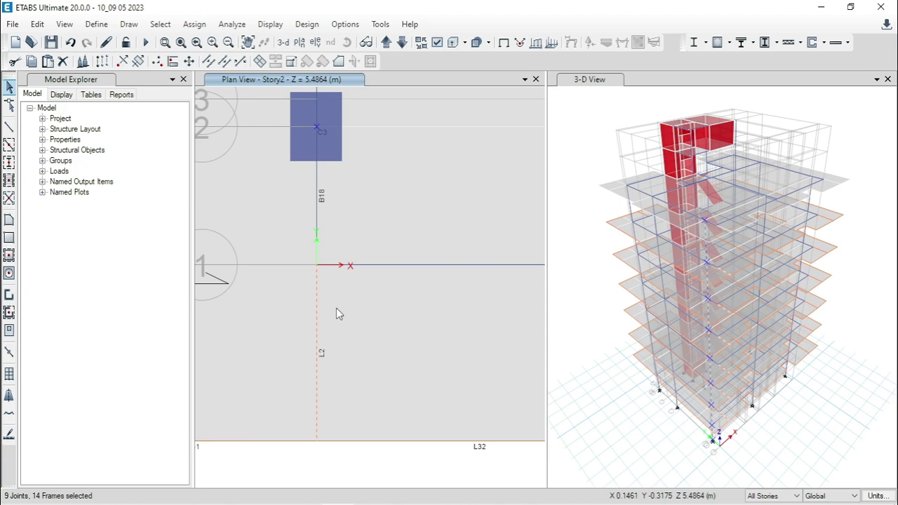
click(317, 220)
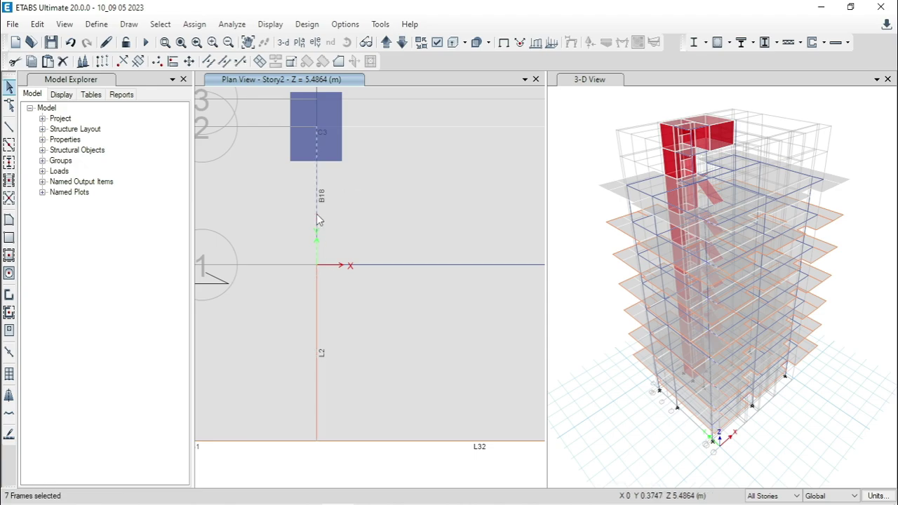
right_click(317, 220)
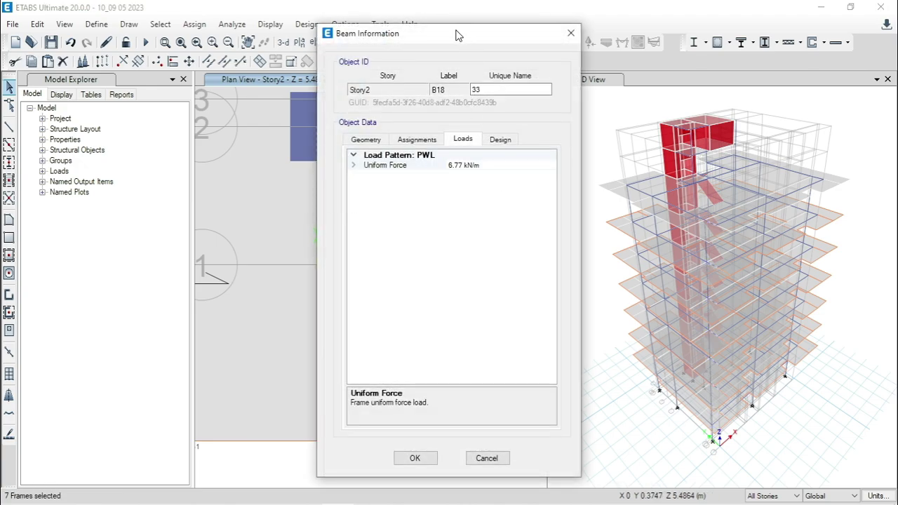
drag(457, 35, 545, 32)
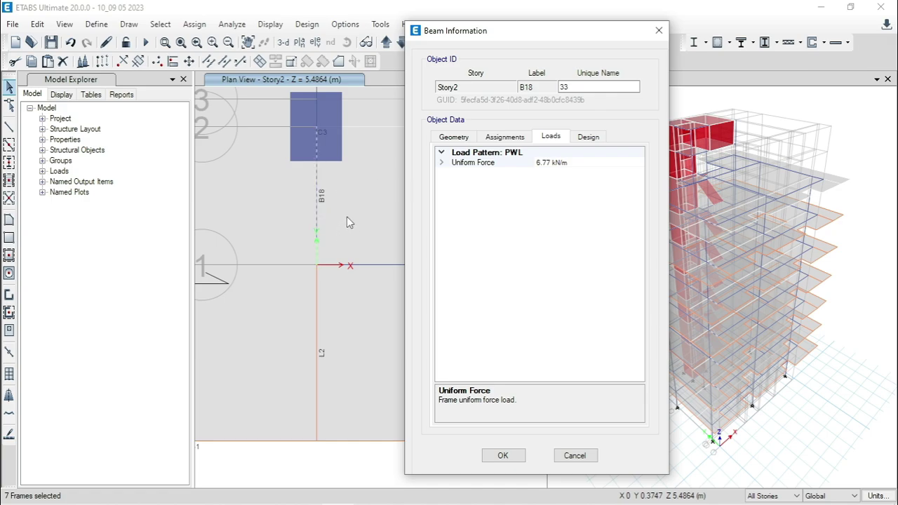
key(Escape)
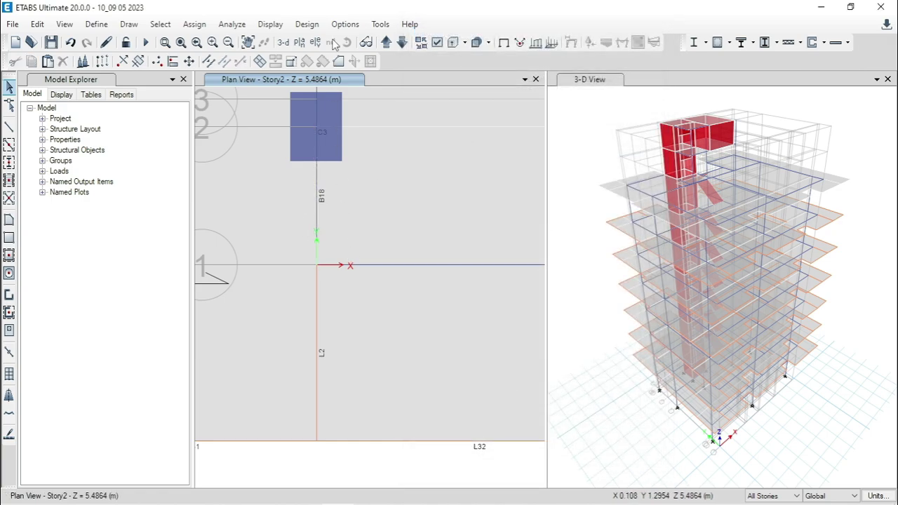
- Move up to the Story3 plan and inspect the object information of beam B18 and line L2, including the assigned loads
click(385, 42)
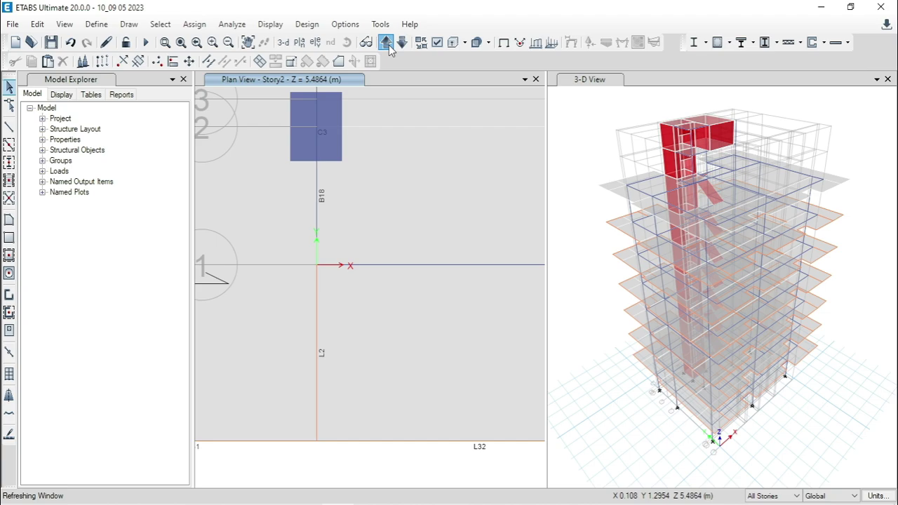
click(317, 174)
right_click(316, 174)
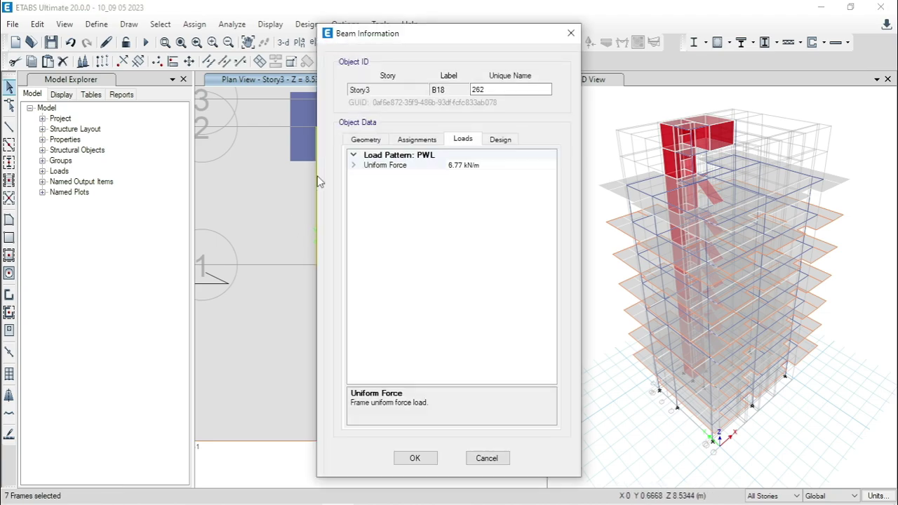
key(Escape)
click(318, 372)
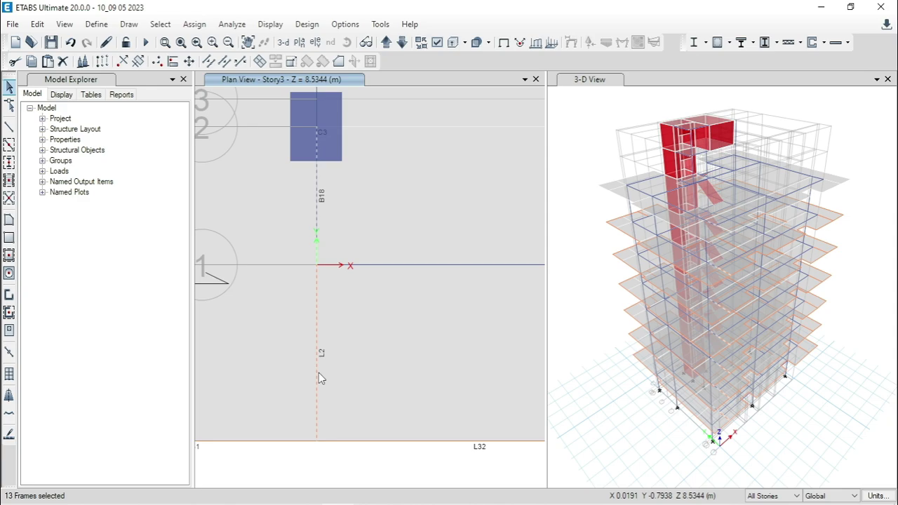
right_click(318, 372)
key(Escape)
- Rerun the model check with all joint, frame, shell and other checks enabled at a 2.5 mm length tolerance, without fixes
scroll(442, 239, down, 3)
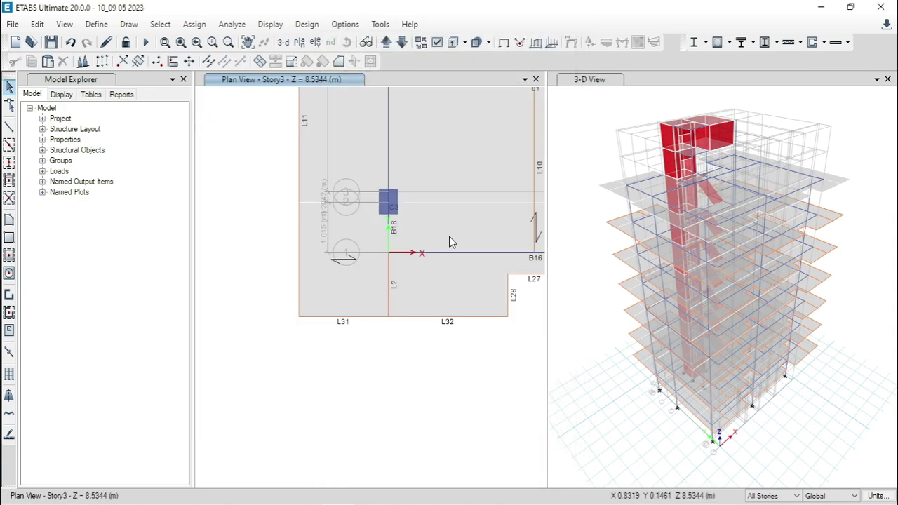
scroll(451, 242, down, 3)
middle_drag(431, 316, 413, 323)
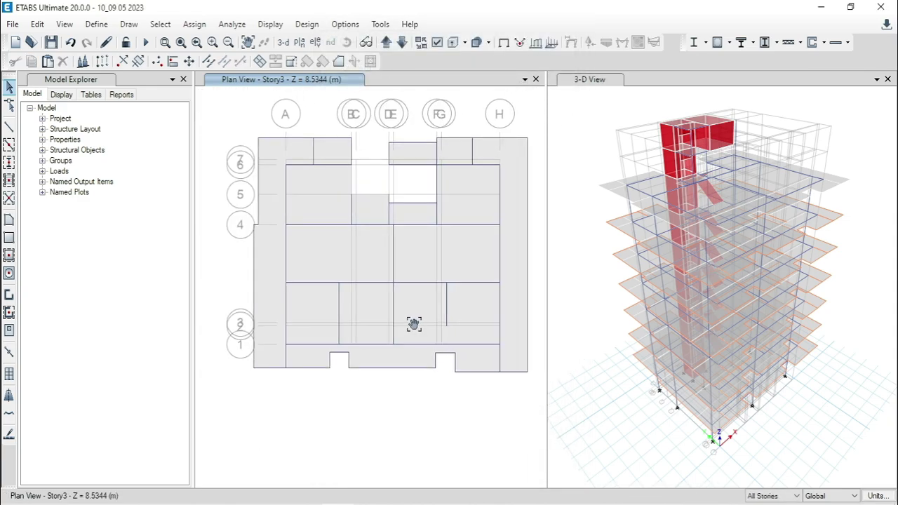
click(232, 24)
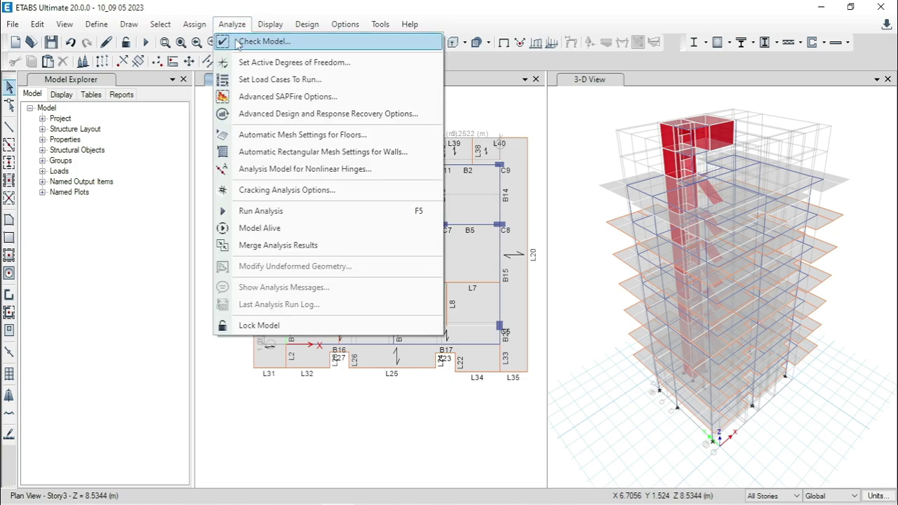
click(246, 42)
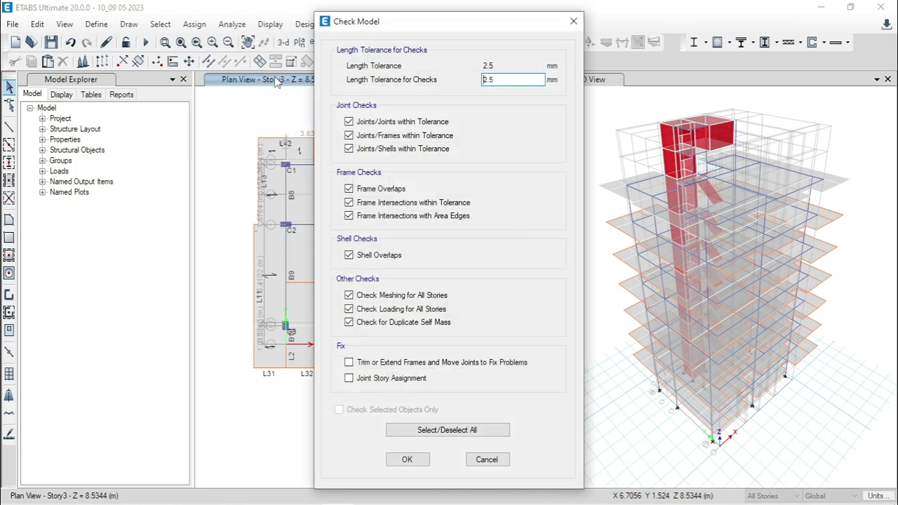
click(409, 459)
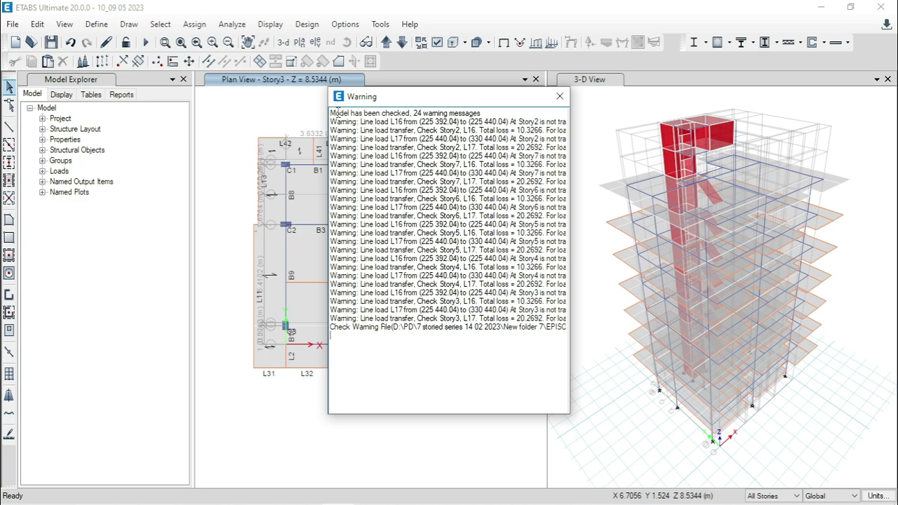
- Copy the full list of model check warnings and close the warning window
drag(433, 117, 492, 116)
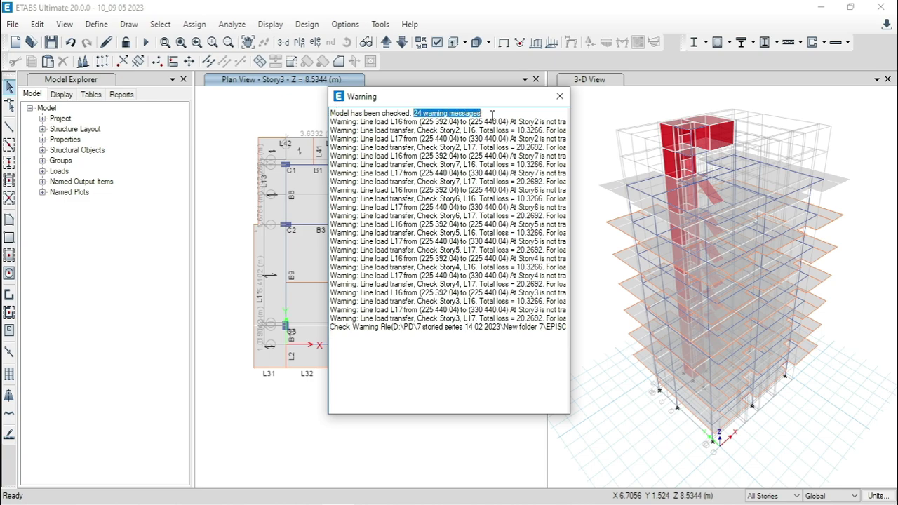
drag(332, 114, 517, 355)
right_click(405, 174)
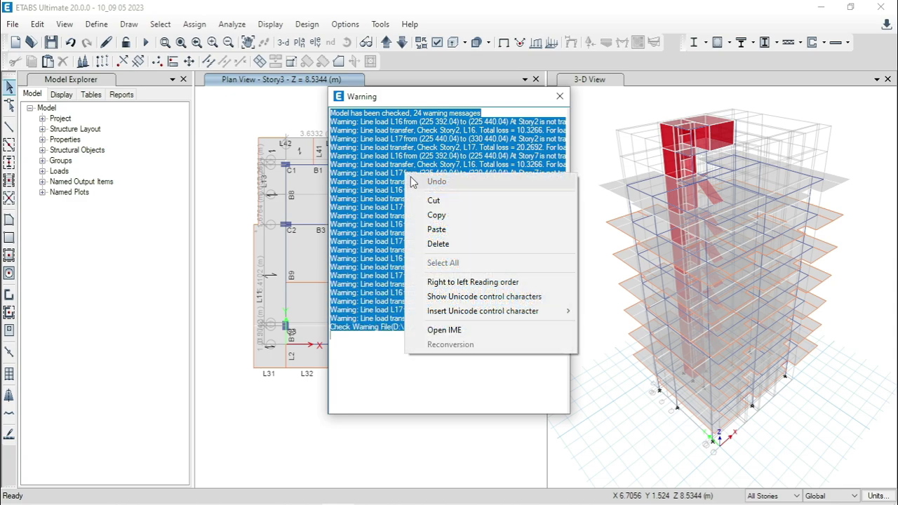
click(435, 214)
click(560, 96)
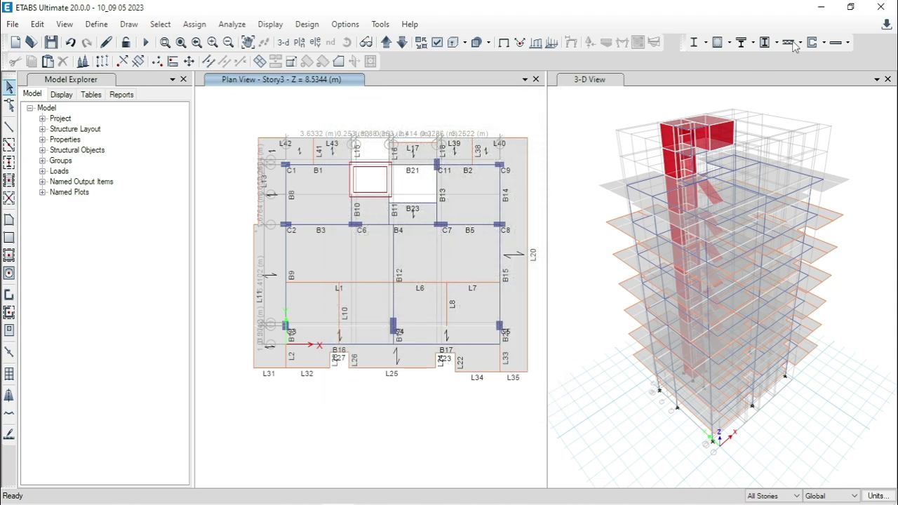
- Open the New Text Document on the desktop in Notepad, paste the copied warnings and enlarge the window to full screen
click(821, 7)
double_click(183, 202)
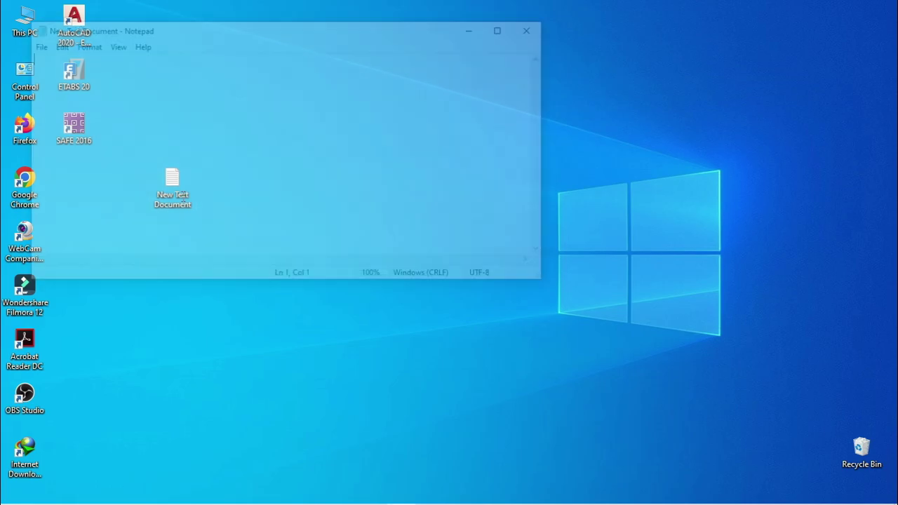
right_click(103, 75)
click(140, 130)
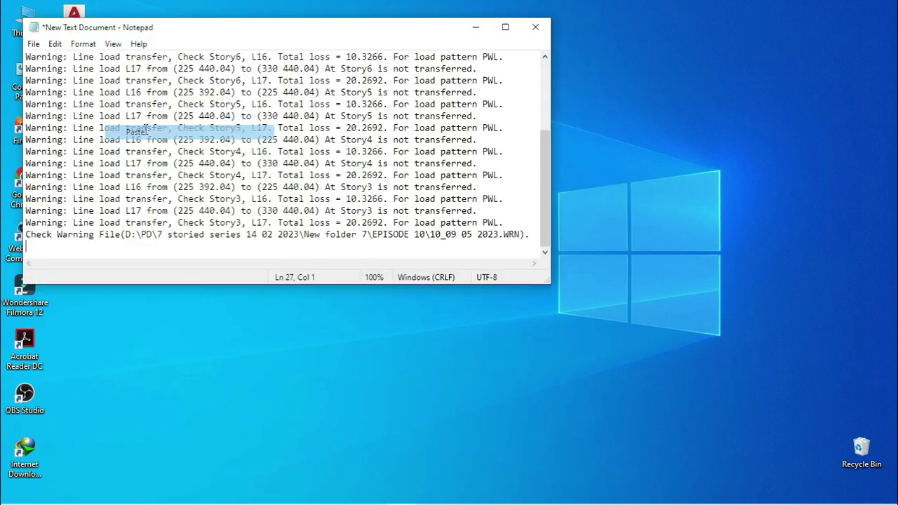
click(508, 28)
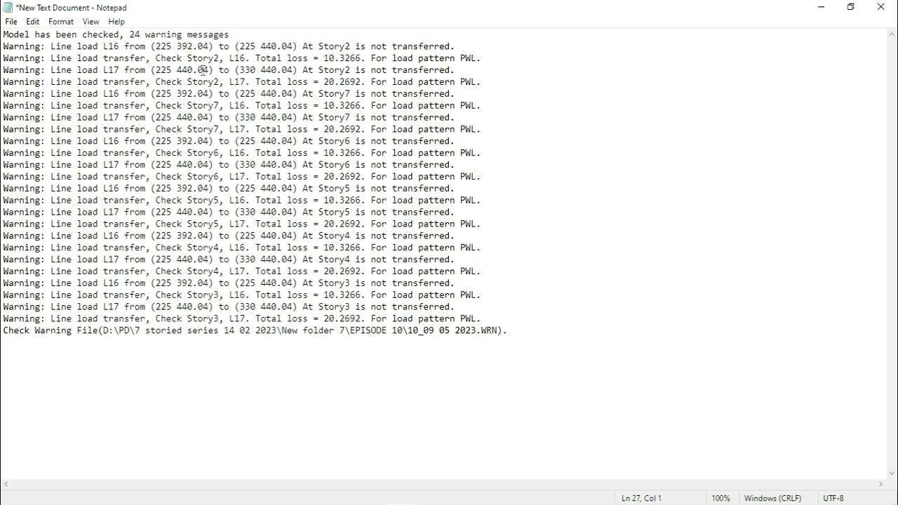
- Read the Story2 warnings about the line loads on L16 and L17, noting the load pattern they concern
drag(56, 47, 146, 46)
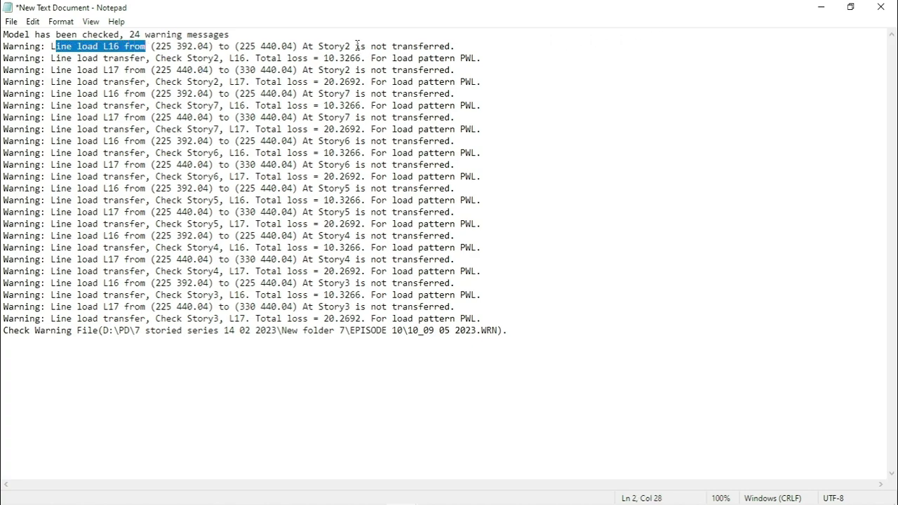
drag(356, 46, 475, 44)
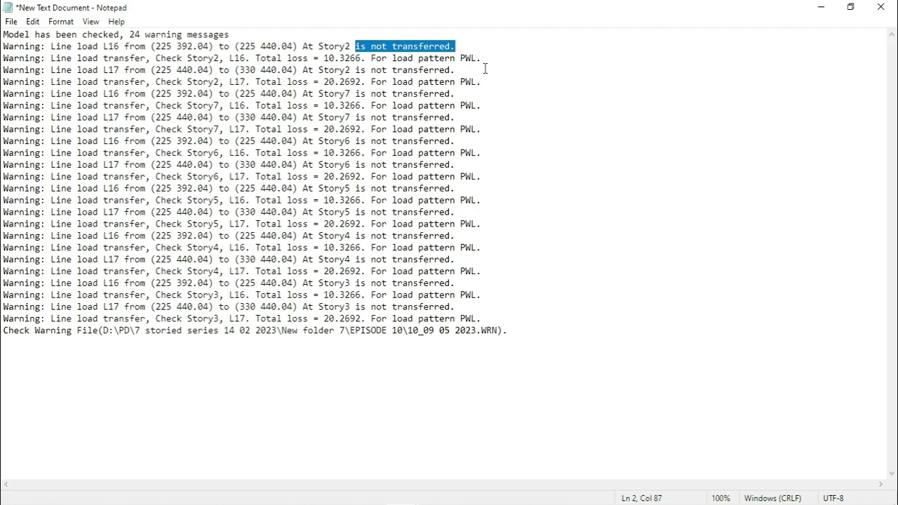
drag(397, 58, 473, 58)
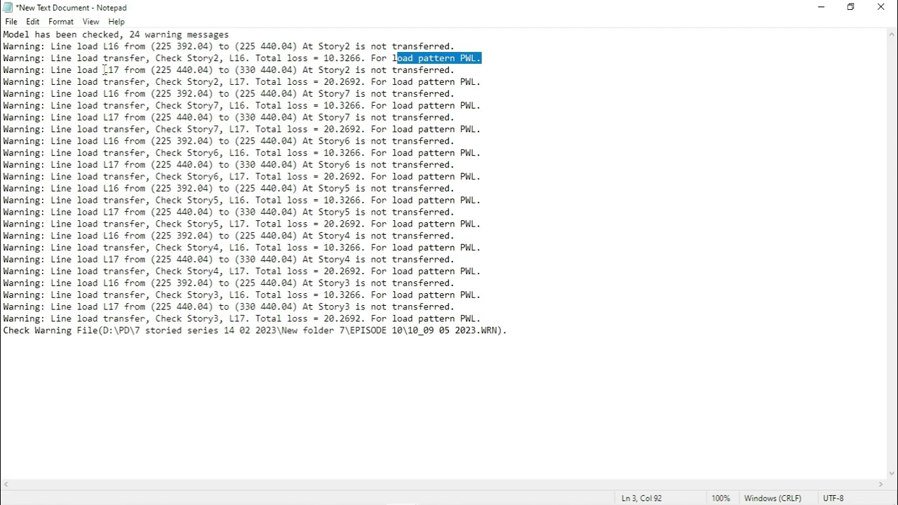
drag(103, 71, 151, 70)
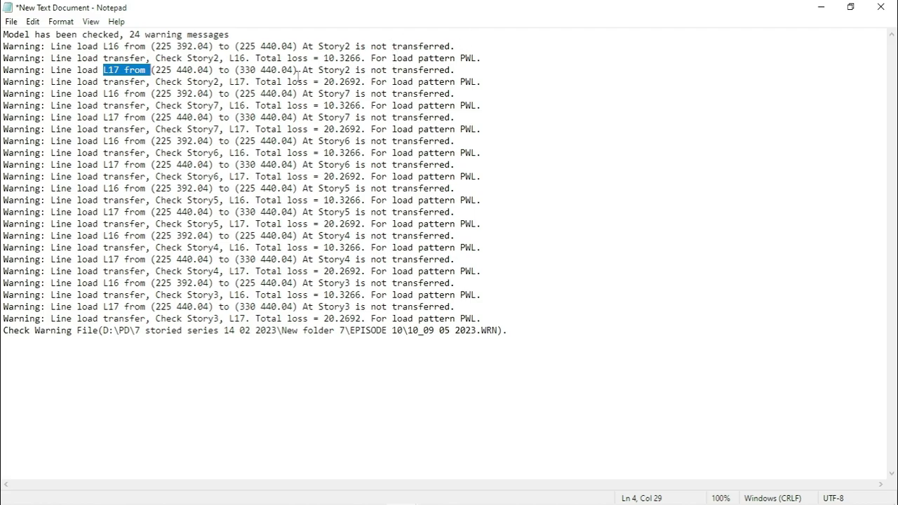
drag(370, 70, 452, 70)
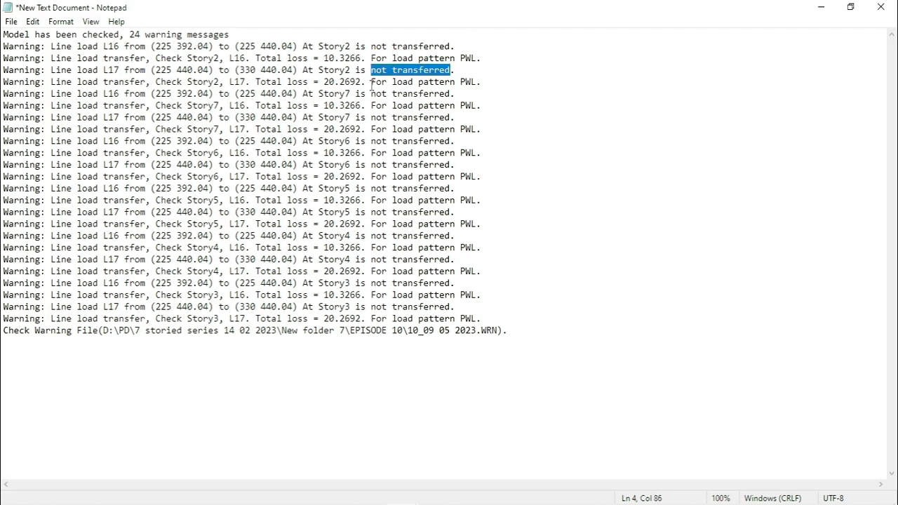
drag(371, 83, 478, 83)
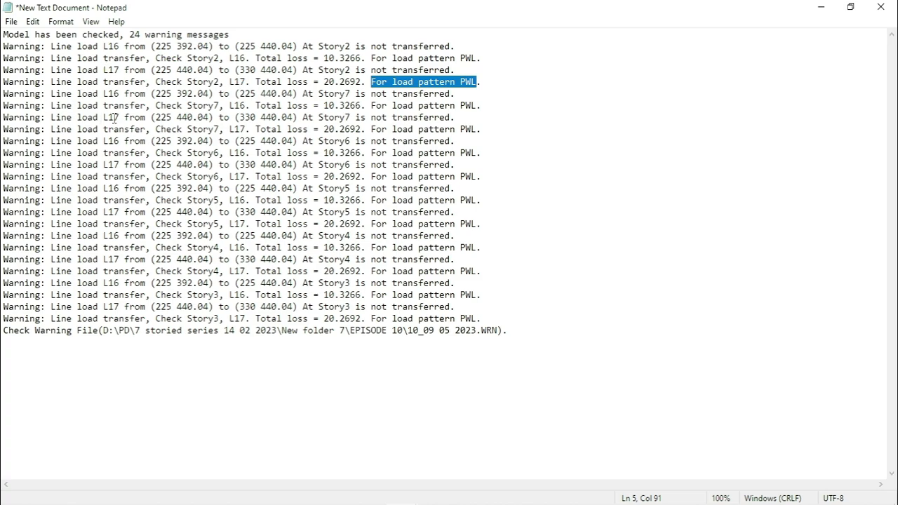
- Switch back to ETABS and examine lines L16 and L17 around the slab beside B21 on the Story3 plan
click(820, 7)
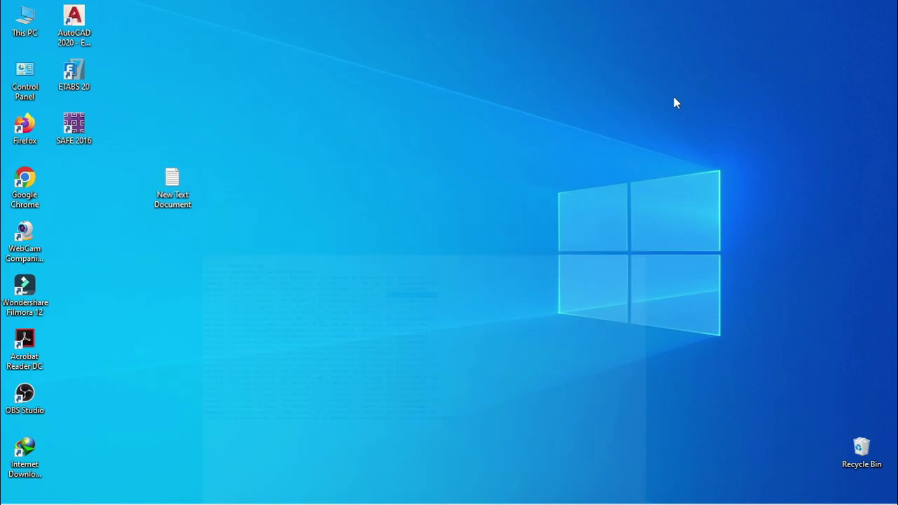
click(375, 491)
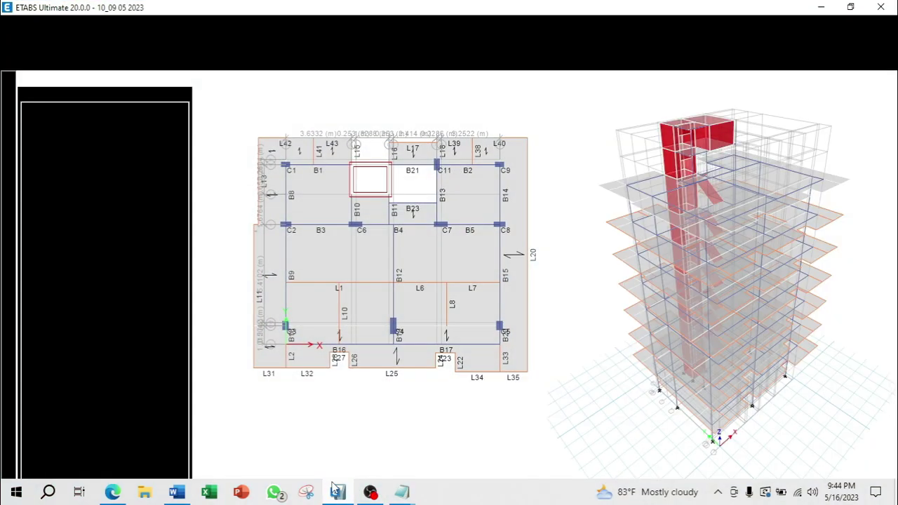
scroll(428, 156, up, 3)
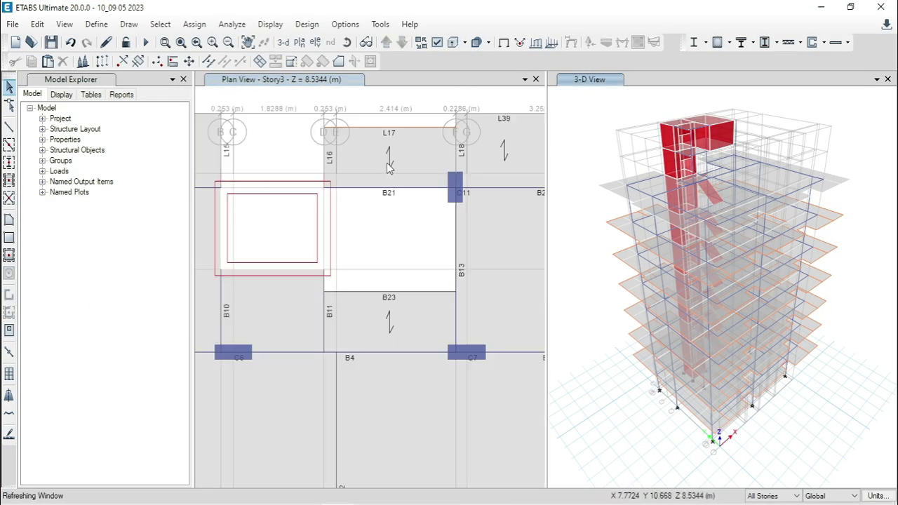
scroll(355, 194, up, 2)
scroll(339, 166, down, 2)
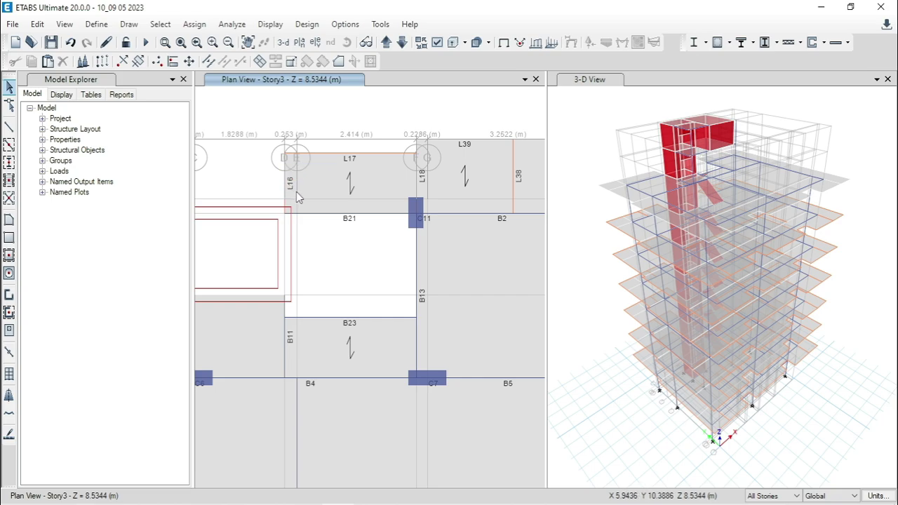
scroll(293, 188, up, 2)
scroll(294, 188, down, 2)
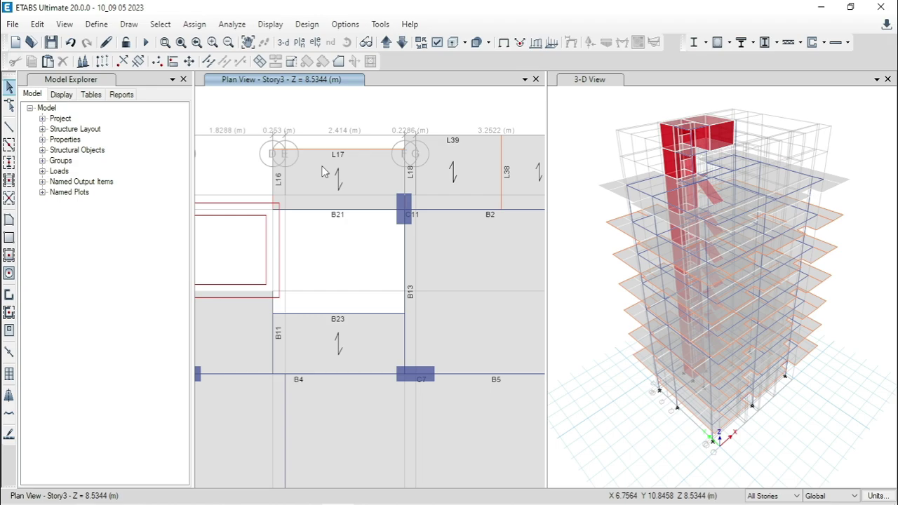
- Select lines L17 and L16 on all stories and examine where they lie in the 3-D view, including the slab edges around them
click(591, 296)
click(600, 312)
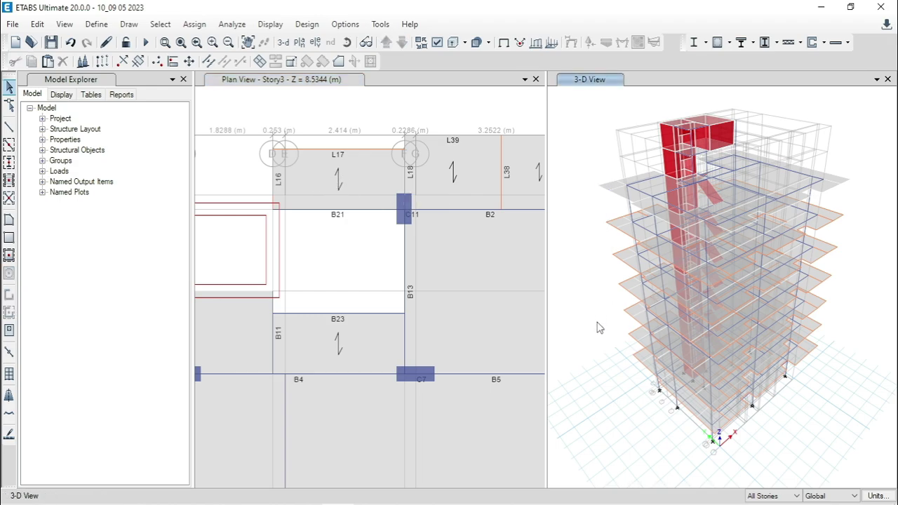
shift+middle_drag(615, 393, 667, 357)
scroll(663, 410, up, 3)
scroll(662, 410, up, 2)
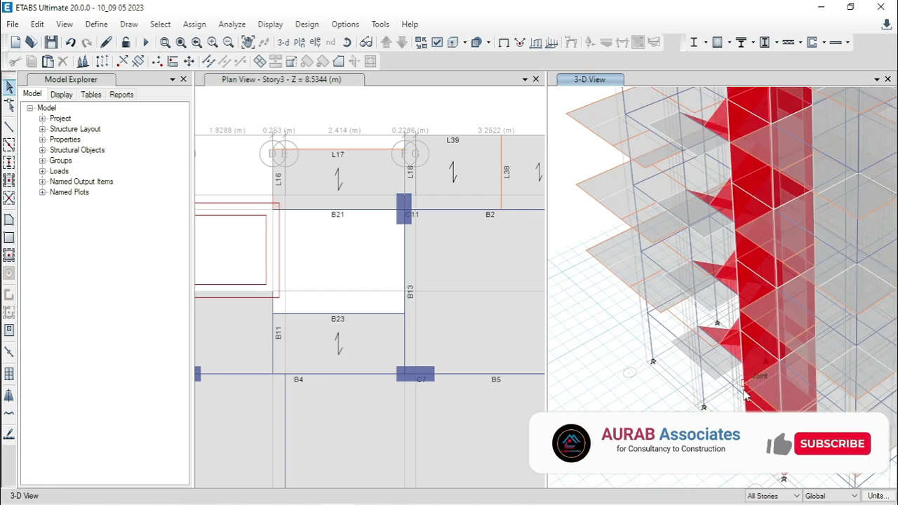
click(326, 150)
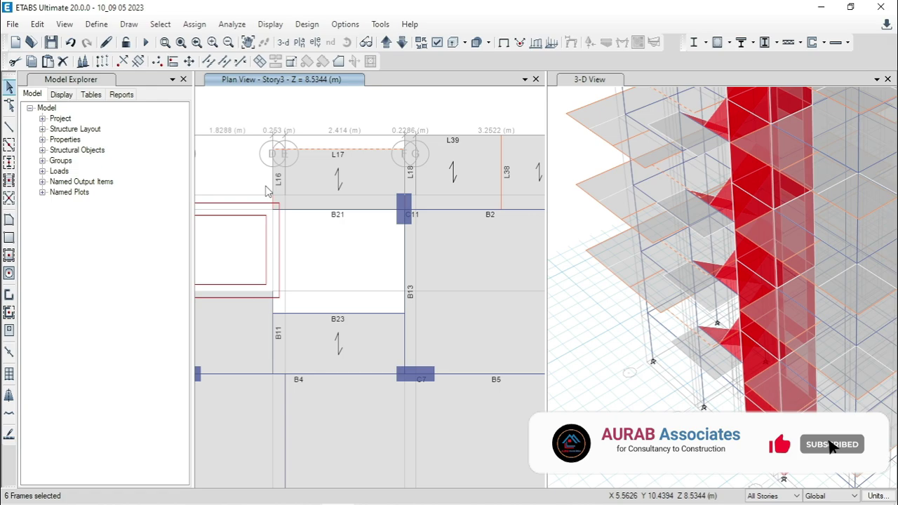
click(273, 179)
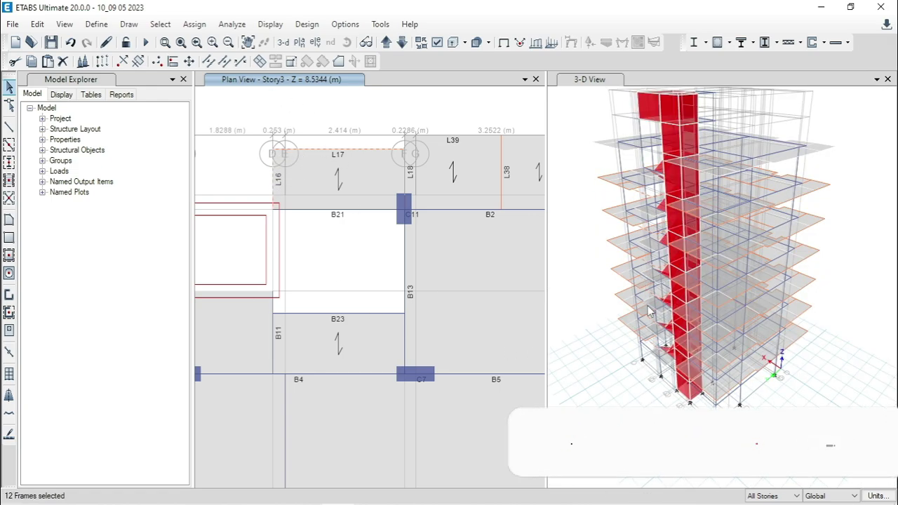
scroll(708, 363, up, 5)
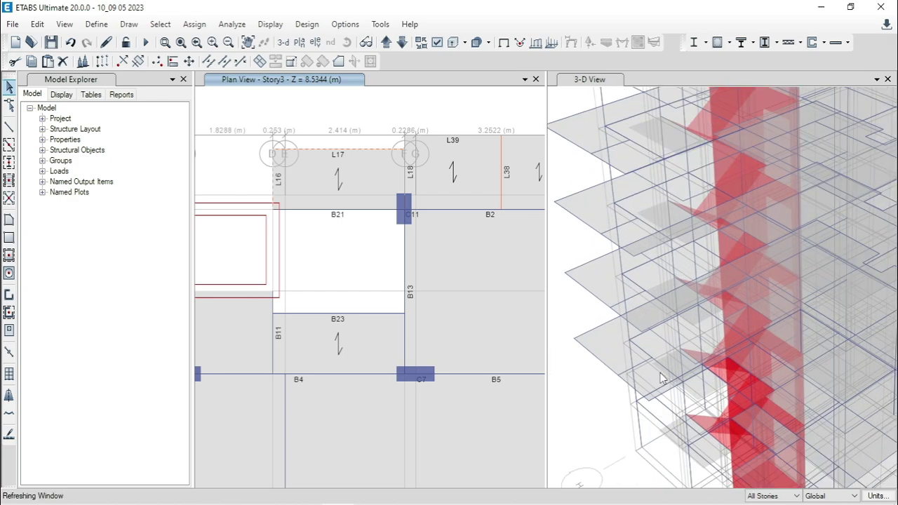
click(709, 363)
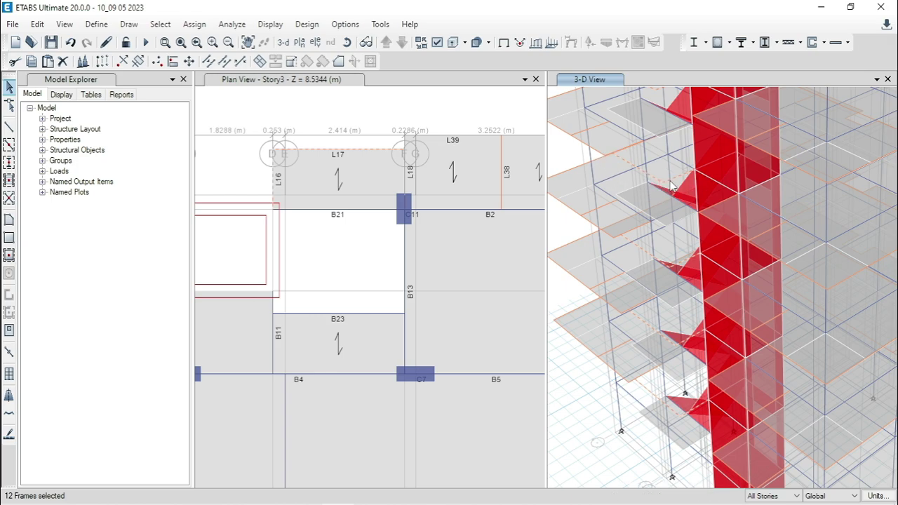
scroll(615, 203, up, 3)
scroll(619, 202, down, 3)
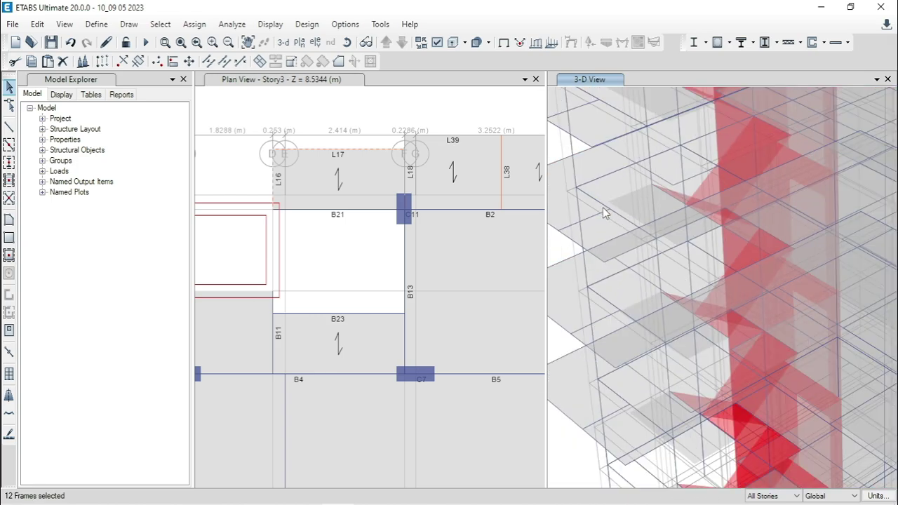
click(607, 202)
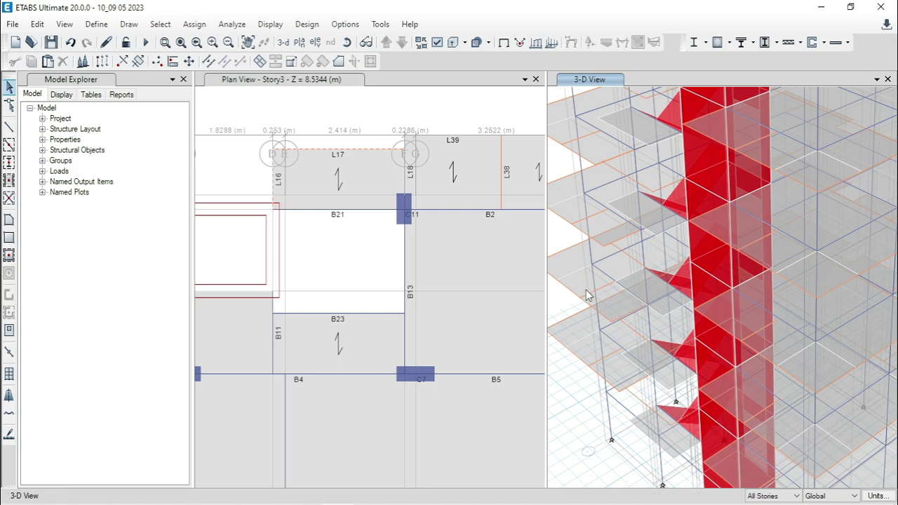
- Inspect the loads assigned to lines L17 and L16 on Story5 in their object information
right_click(622, 172)
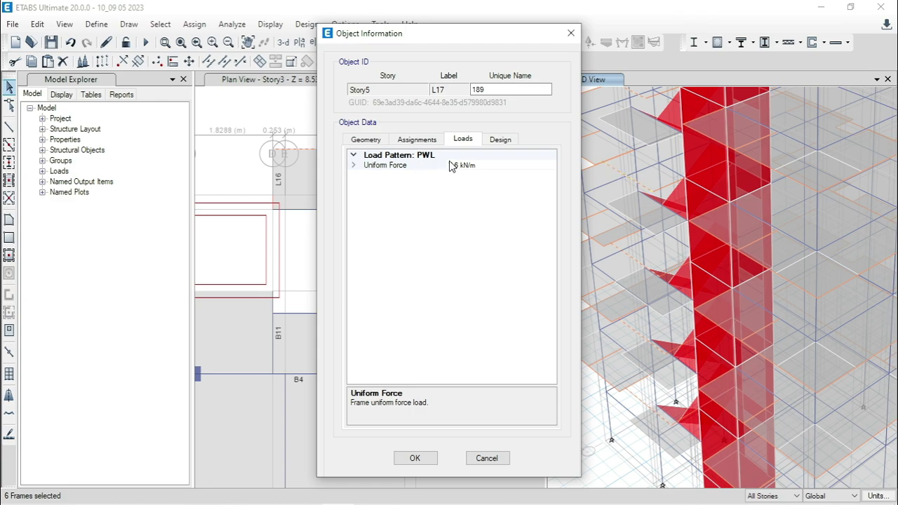
key(Escape)
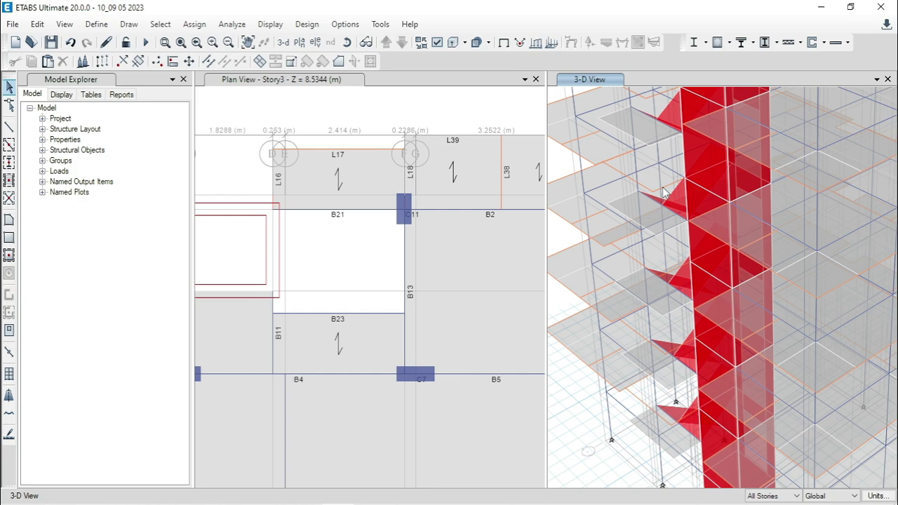
right_click(664, 195)
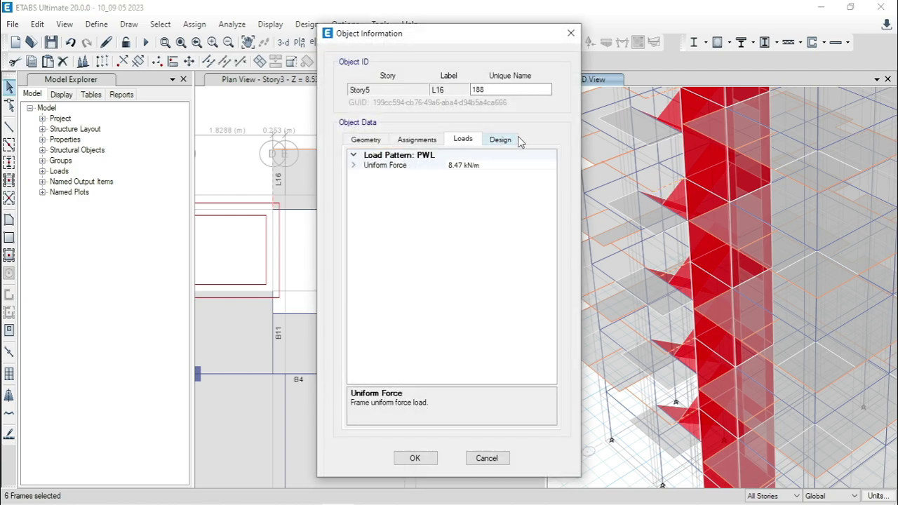
key(Escape)
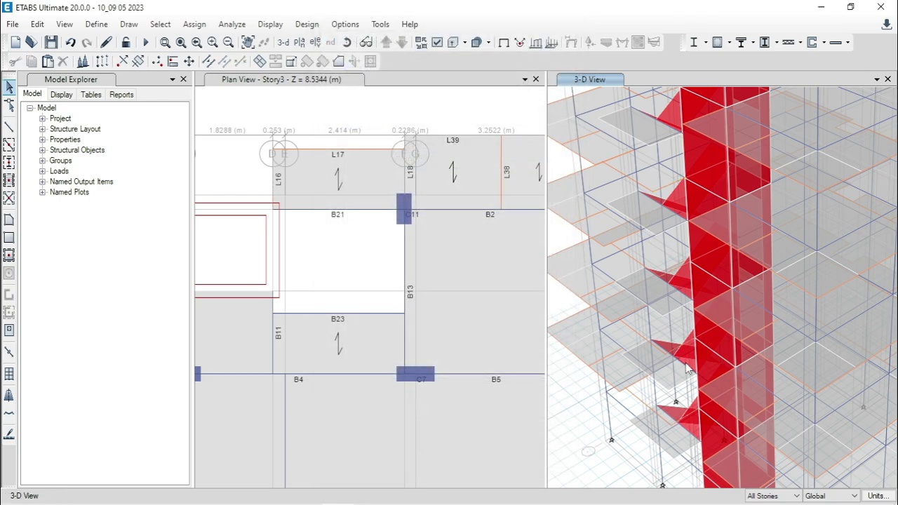
- Select lines L17 and L16 on all stories and delete them from the model
click(615, 169)
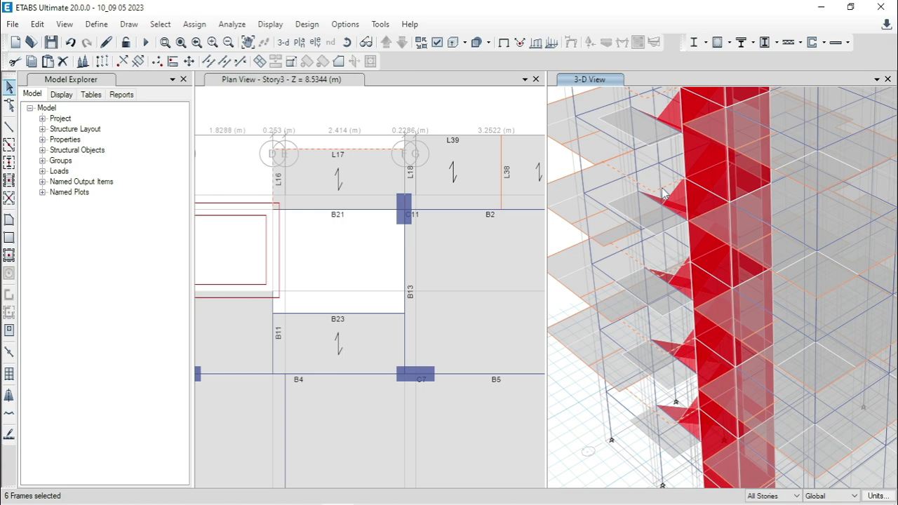
click(663, 193)
scroll(649, 335, down, 3)
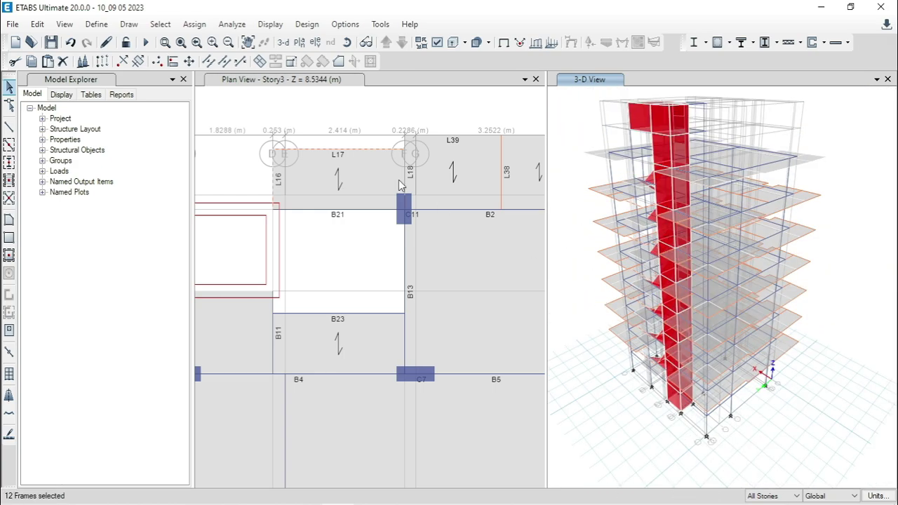
key(ctrl+q)
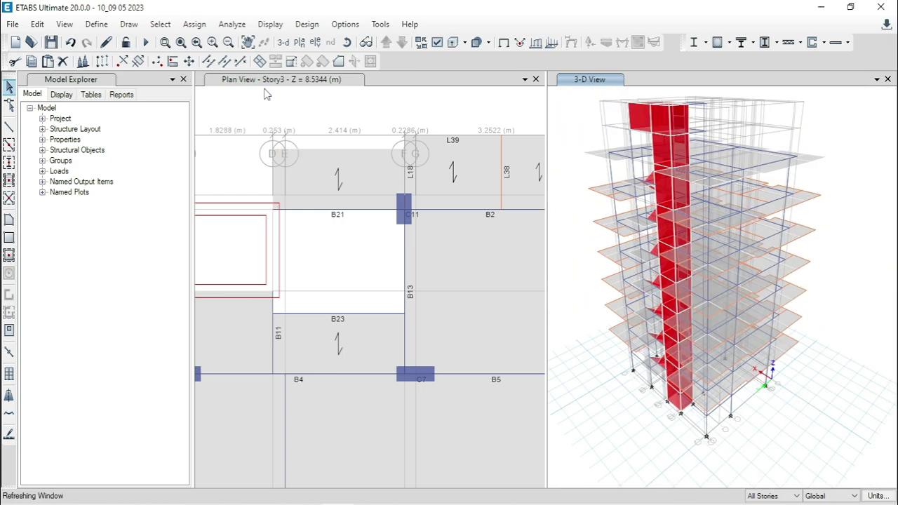
- Select all shells with the LANDING SLAB 6 property and show only those objects in the 3-D view
click(161, 26)
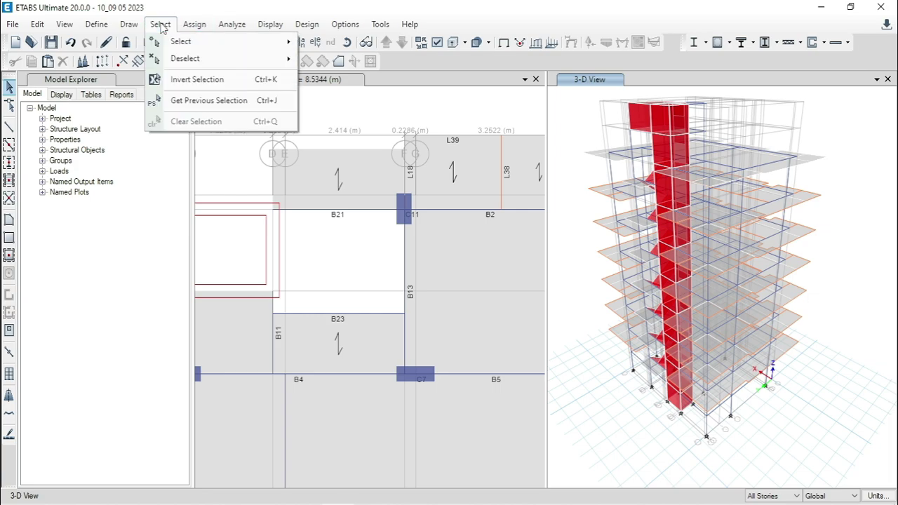
mouse_move(190, 40)
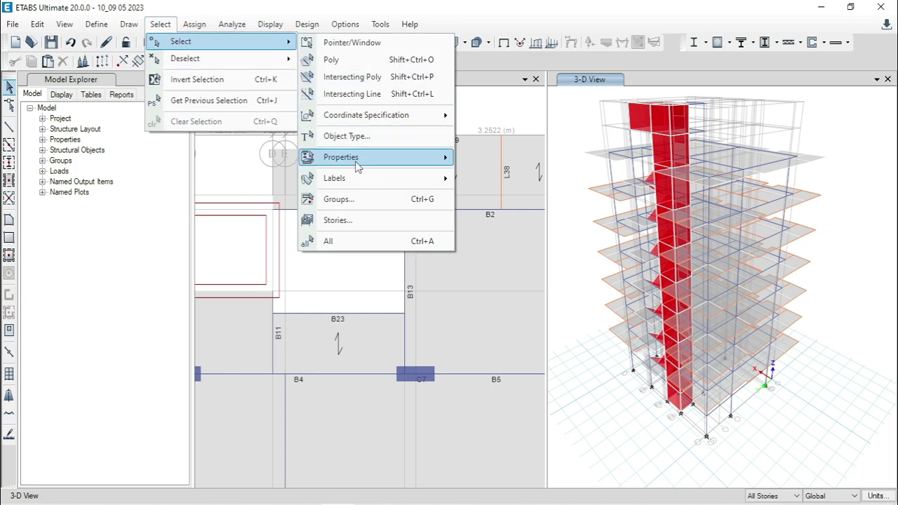
mouse_move(358, 160)
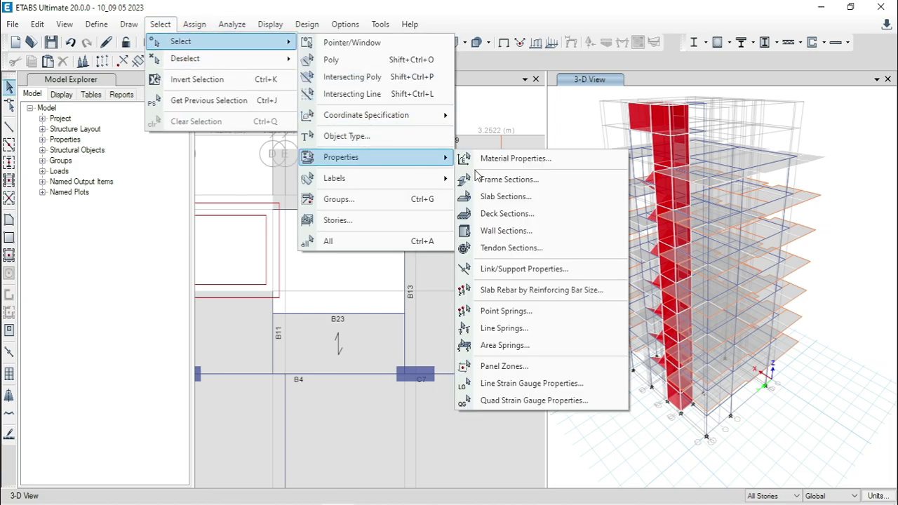
click(507, 197)
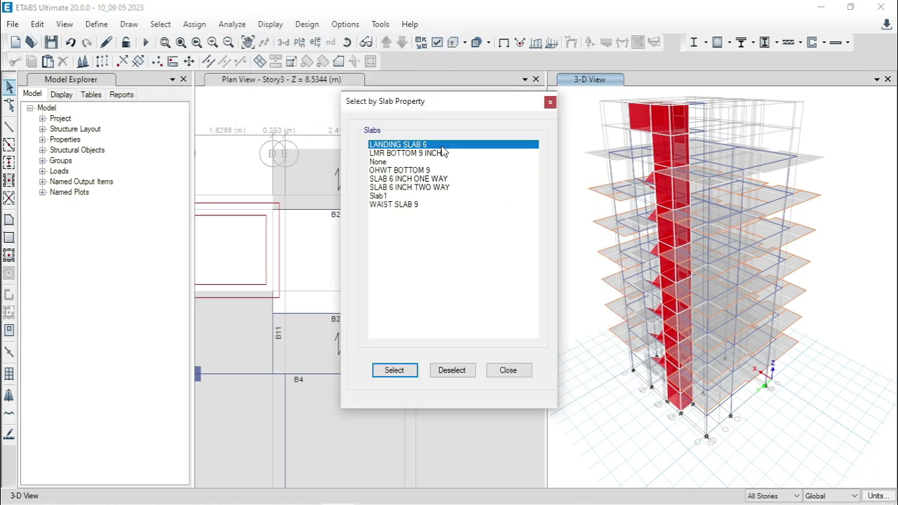
click(394, 370)
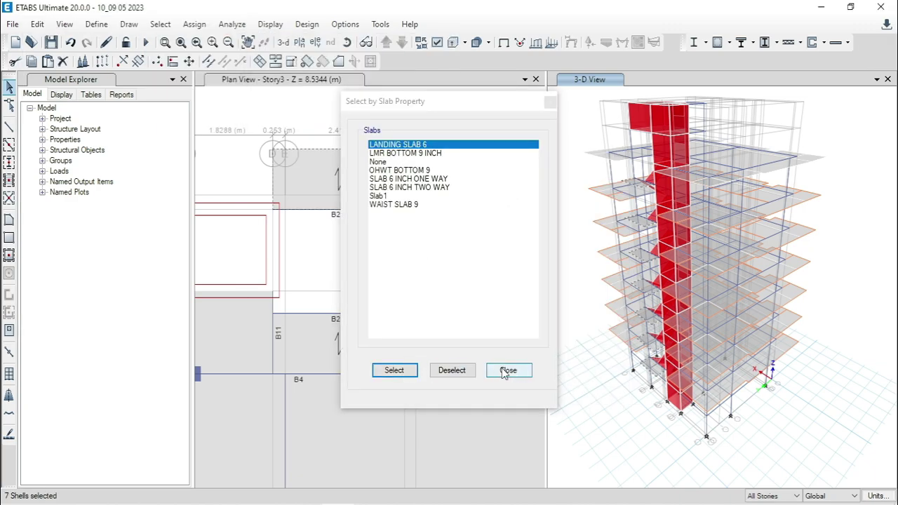
click(507, 370)
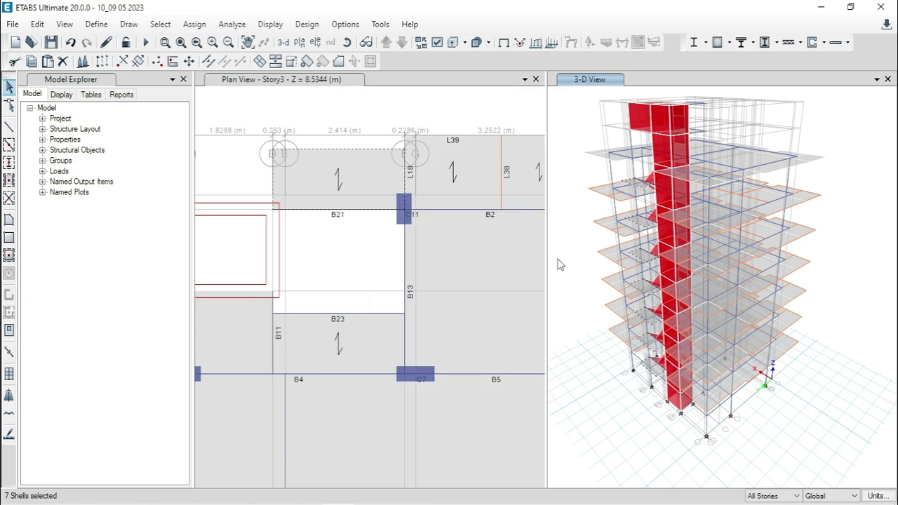
right_click(569, 129)
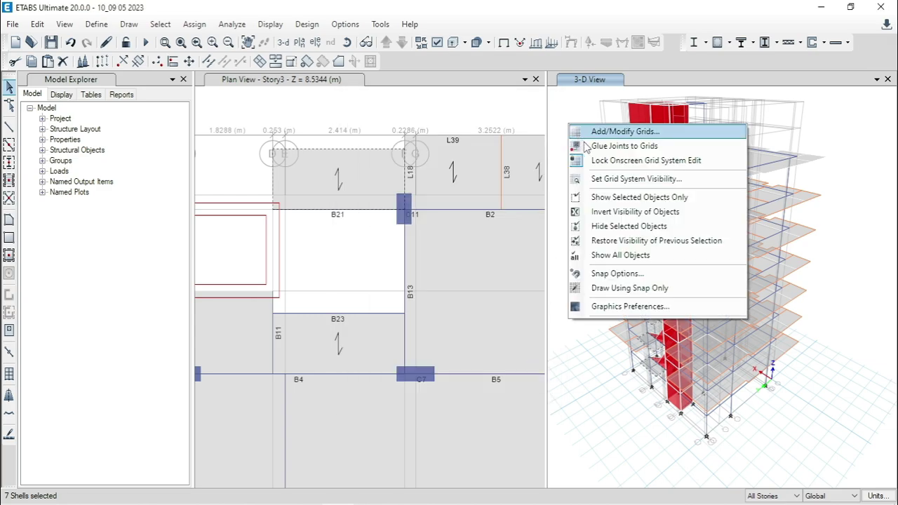
click(648, 199)
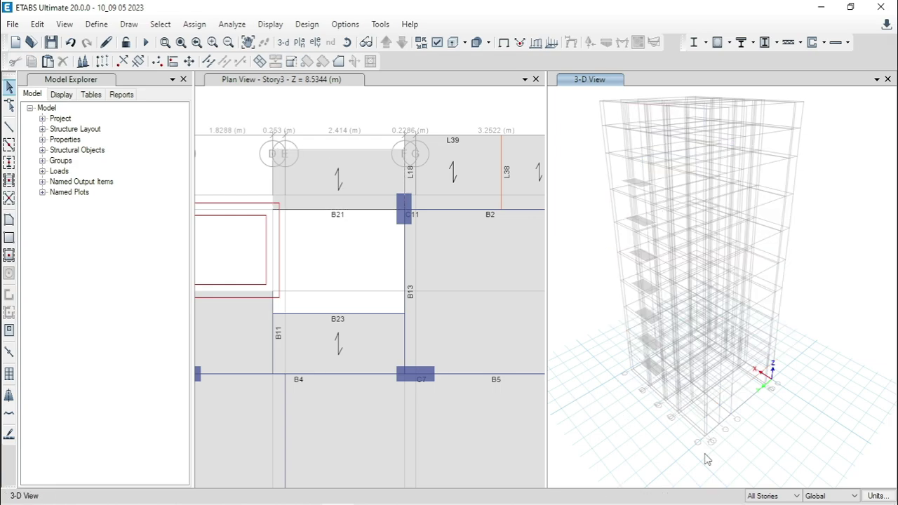
- Draw a straight frame line with property None along the long outer edge of a landing slab on all stories
click(9, 126)
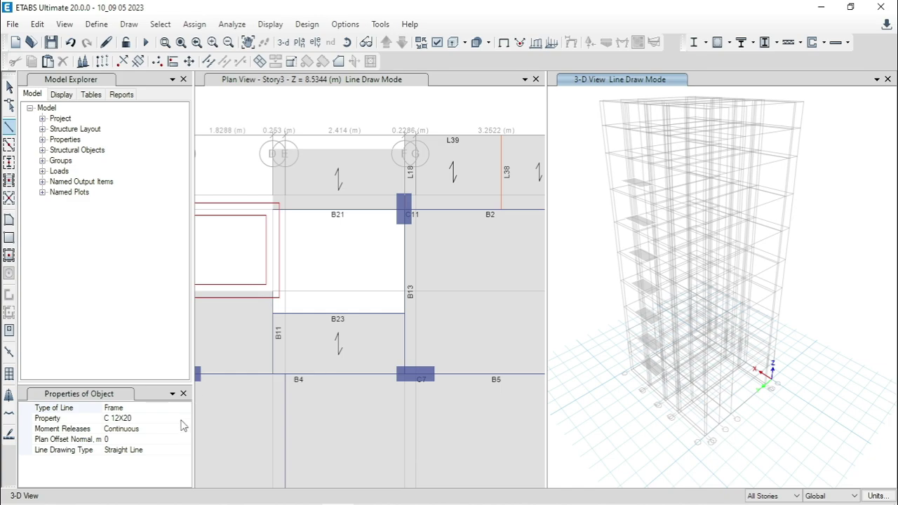
click(175, 418)
click(185, 418)
scroll(159, 470, down, 1)
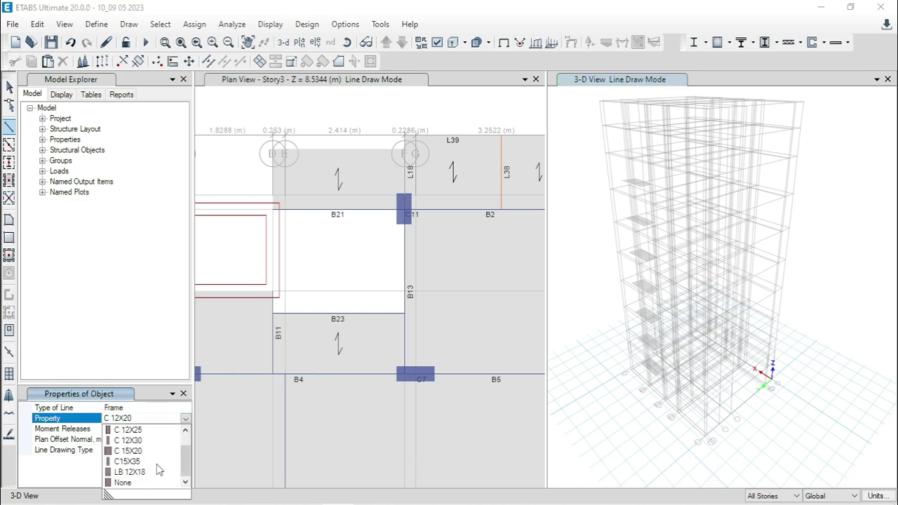
click(133, 483)
scroll(639, 385, up, 5)
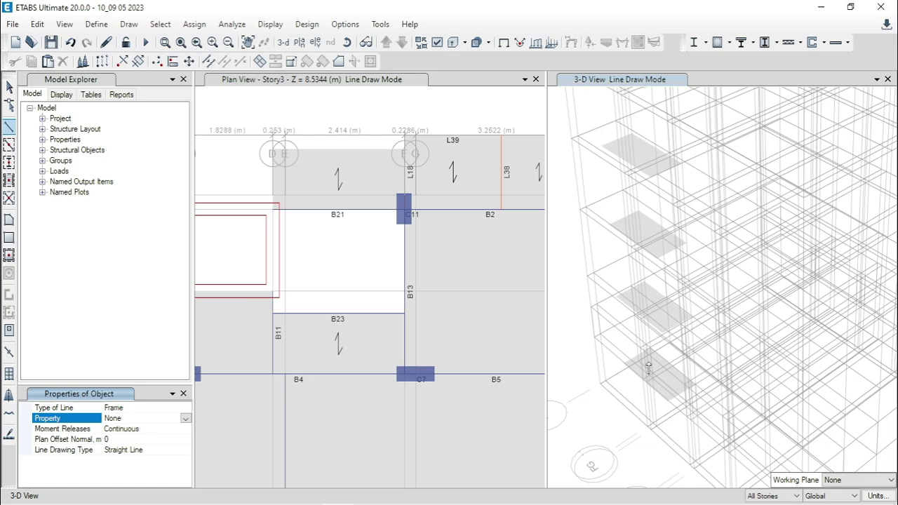
scroll(600, 354, up, 3)
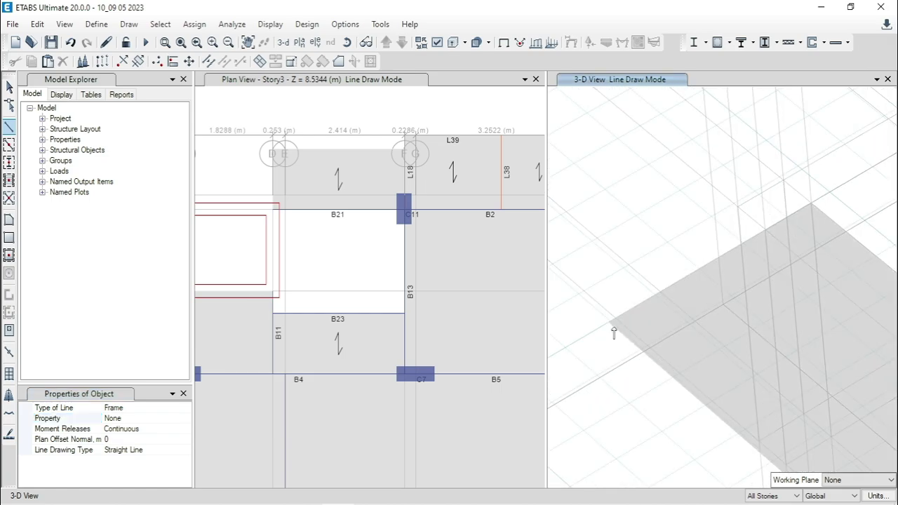
scroll(575, 175, down, 3)
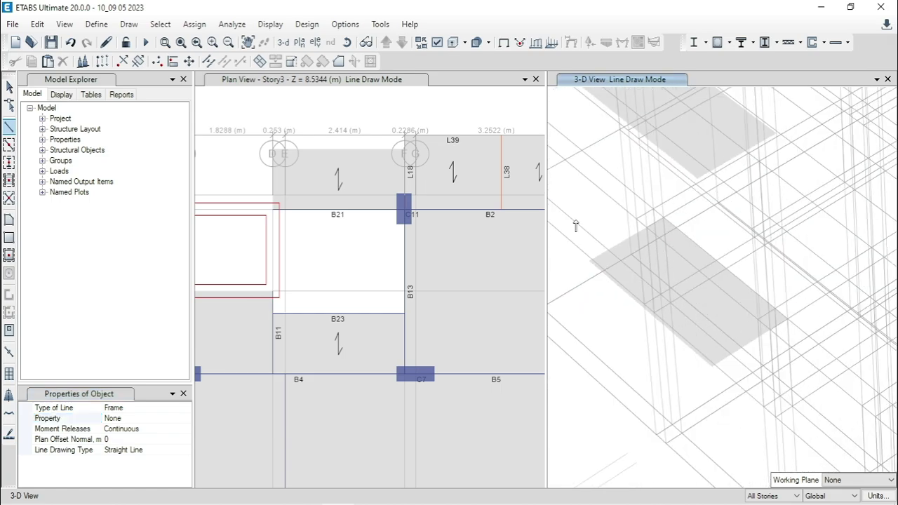
scroll(720, 374, up, 4)
click(698, 362)
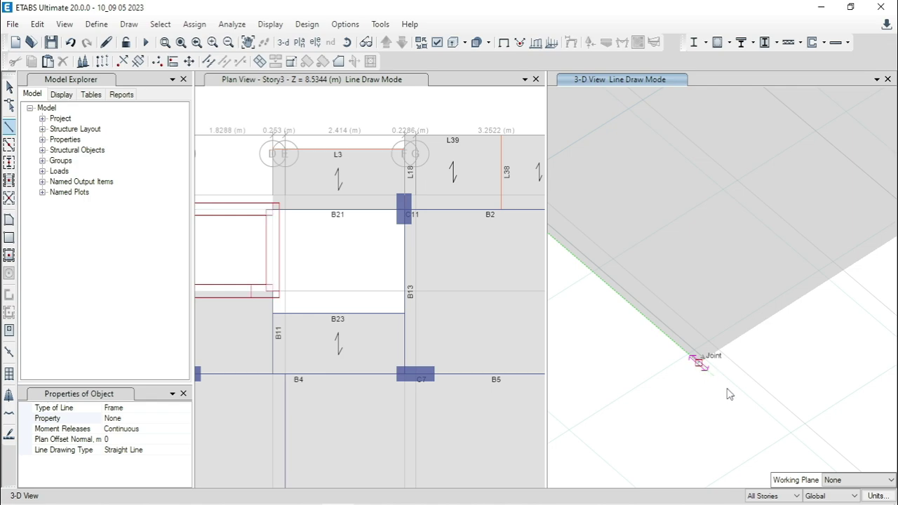
- Draw a second None frame line along the landing slab's adjoining short edge to grid point D-6, then end line drawing
scroll(744, 384, down, 4)
scroll(758, 338, up, 5)
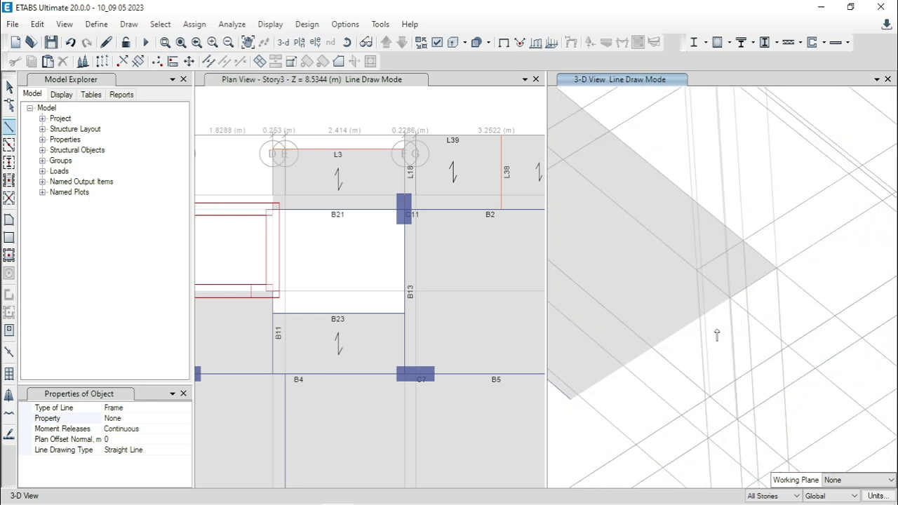
scroll(782, 180, up, 1)
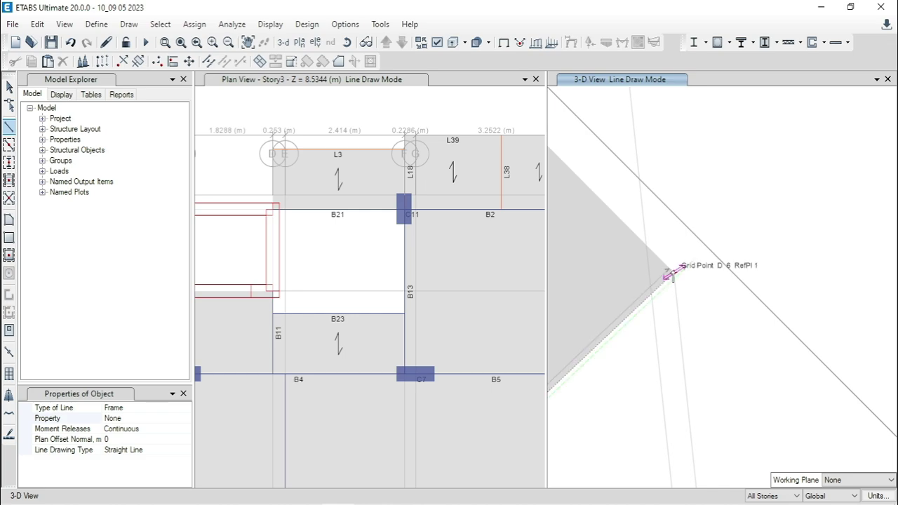
click(675, 275)
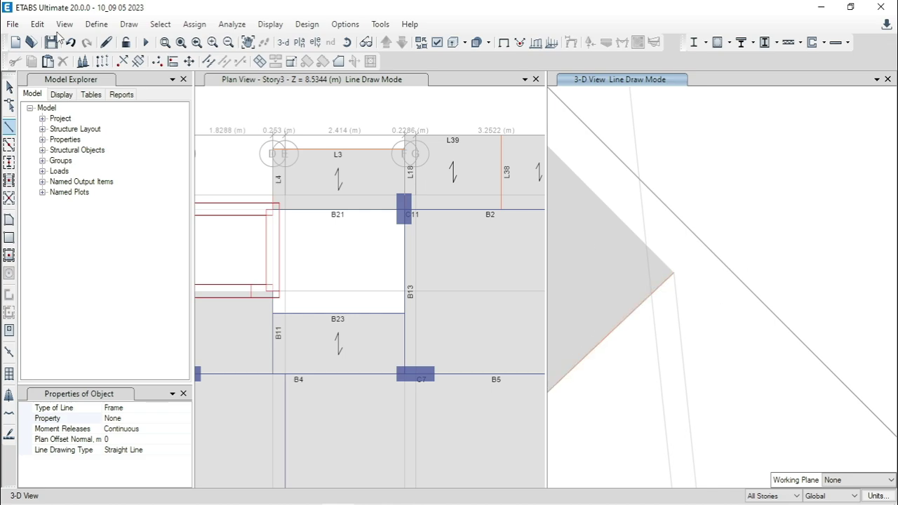
click(9, 86)
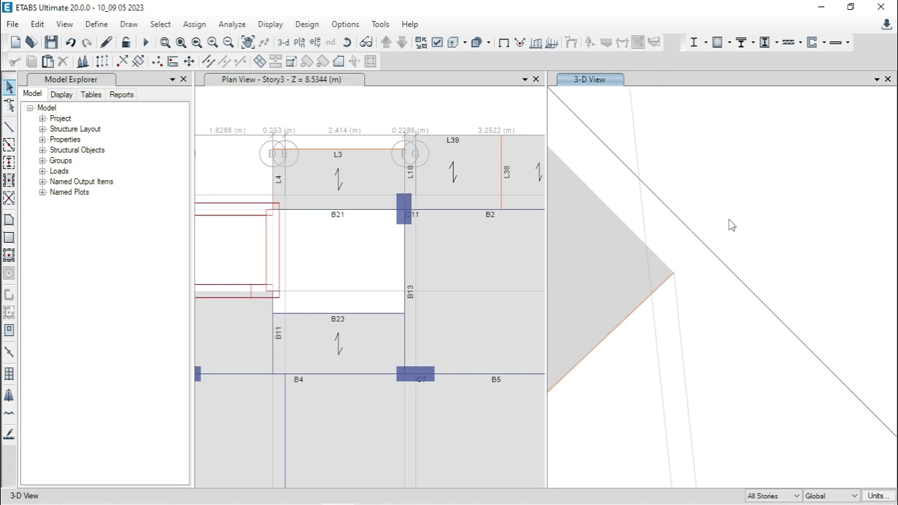
- Assign a uniform PWL gravity load of 7.6 kN/m to the lines along the landings' long outer edge on all stories
scroll(748, 304, down, 4)
scroll(645, 265, up, 5)
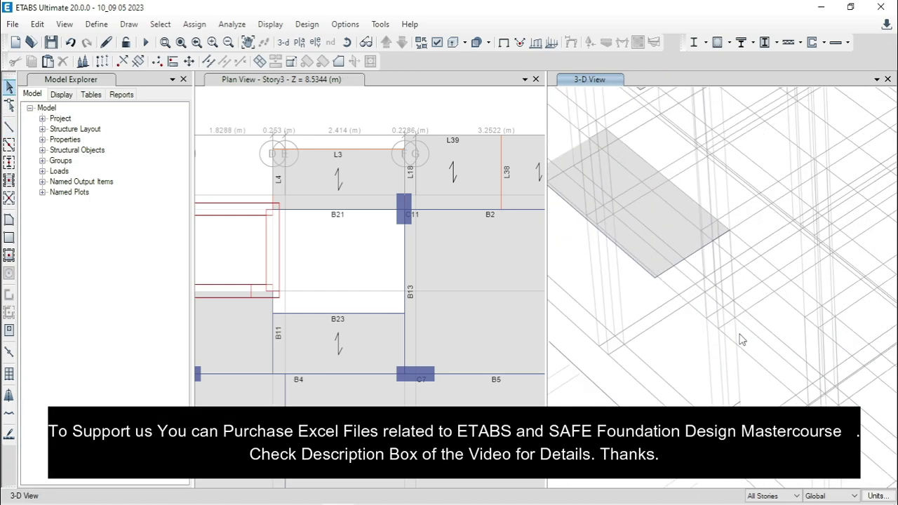
click(630, 261)
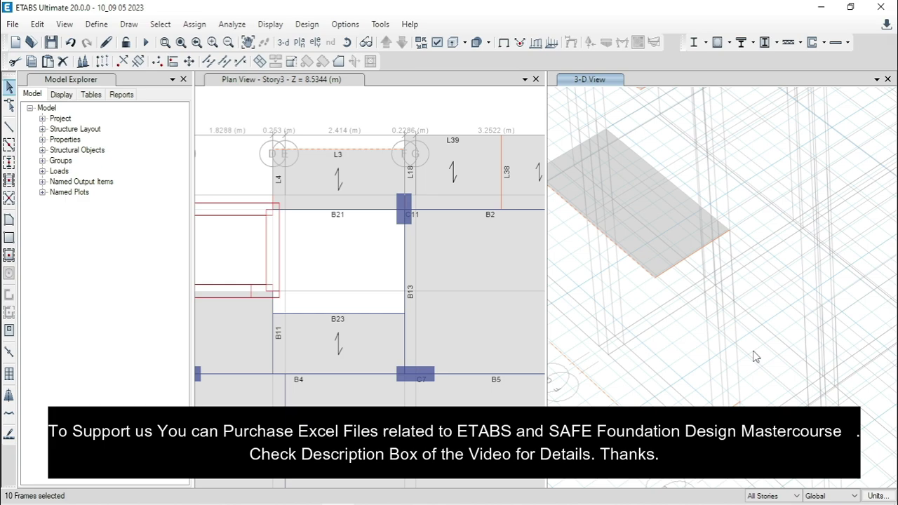
click(201, 26)
mouse_move(284, 63)
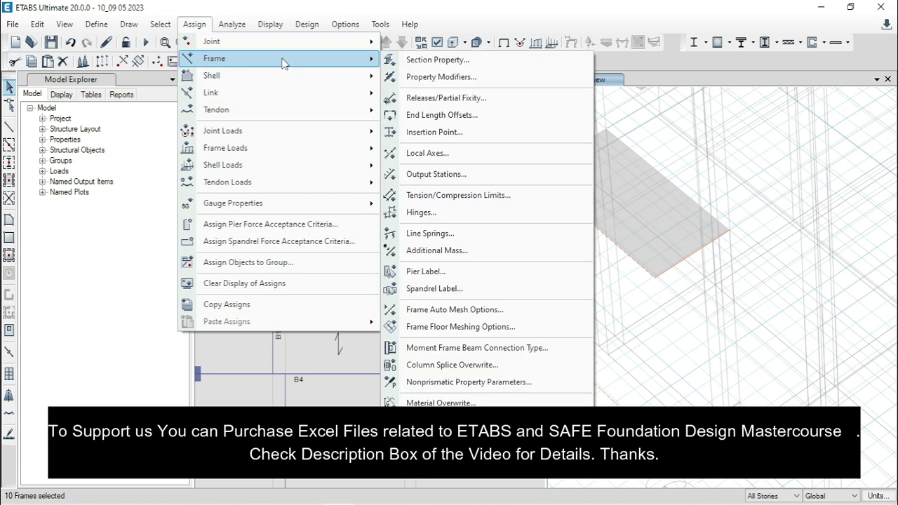
mouse_move(257, 147)
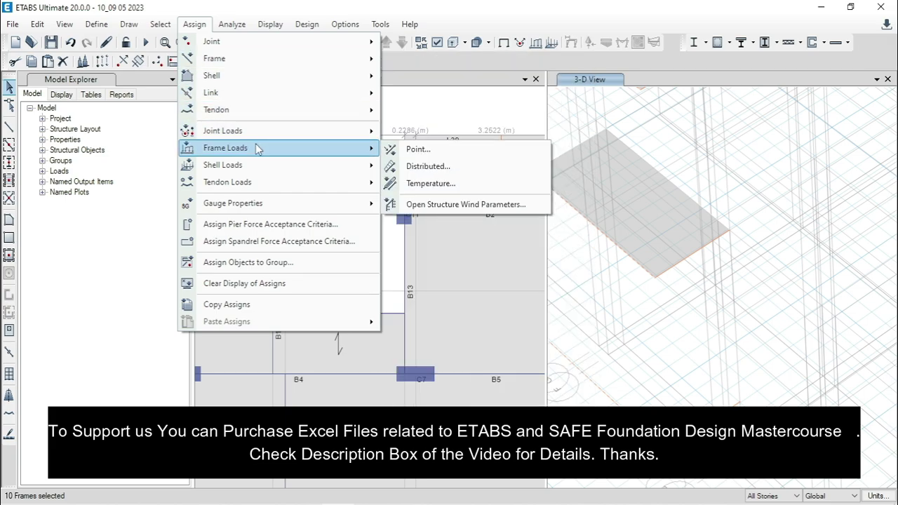
click(419, 166)
click(460, 169)
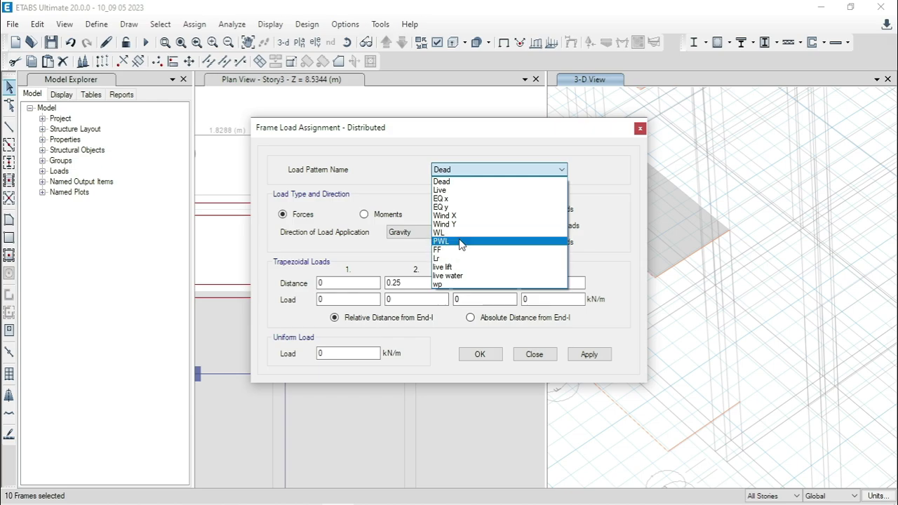
click(462, 241)
double_click(327, 349)
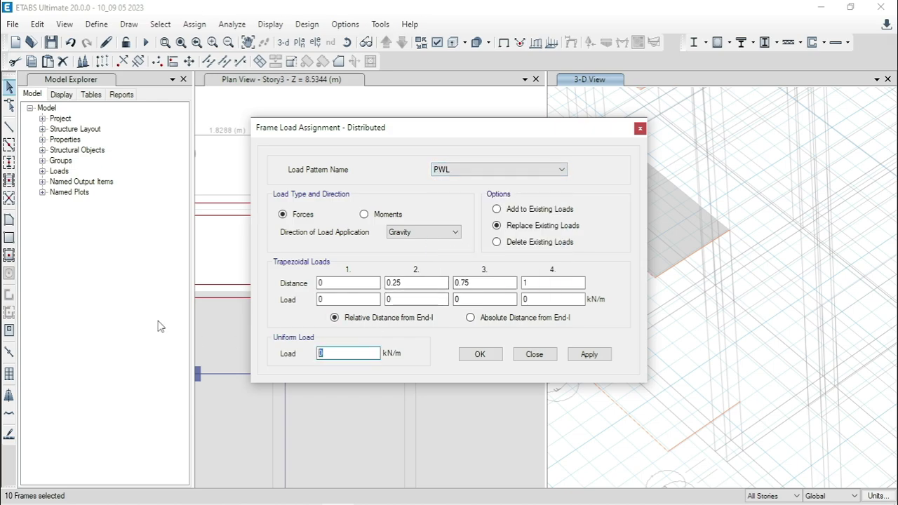
text(7.6)
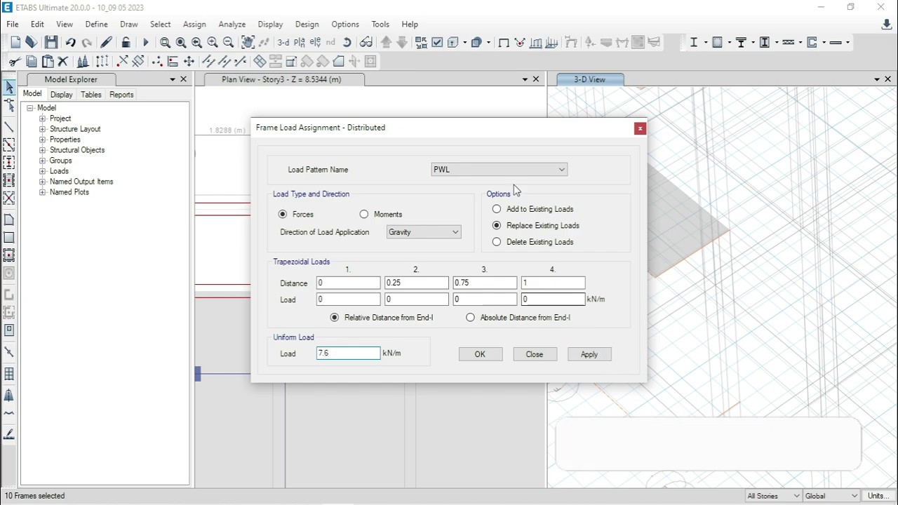
drag(509, 134, 334, 120)
click(429, 342)
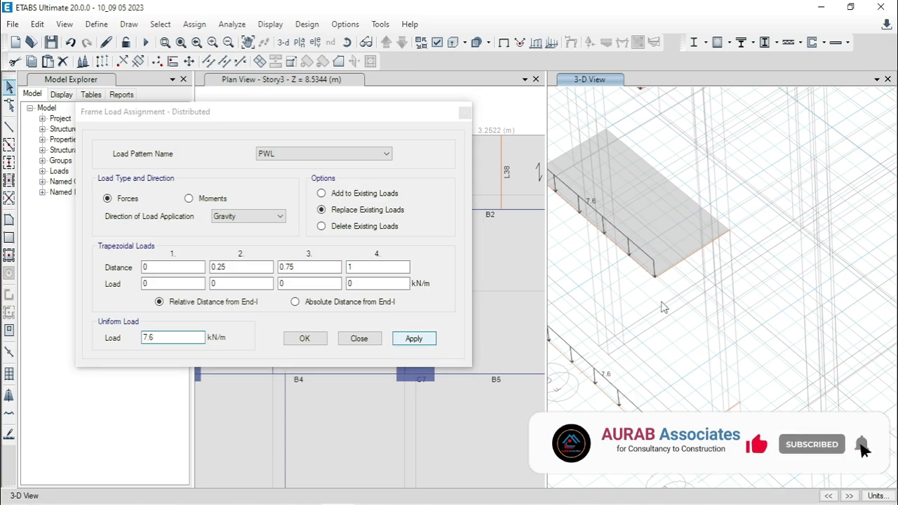
- Assign a uniform PWL load of 8.47 kN/m to the landings' short-edge lines on all stories and finish the load assignment
scroll(679, 297, up, 3)
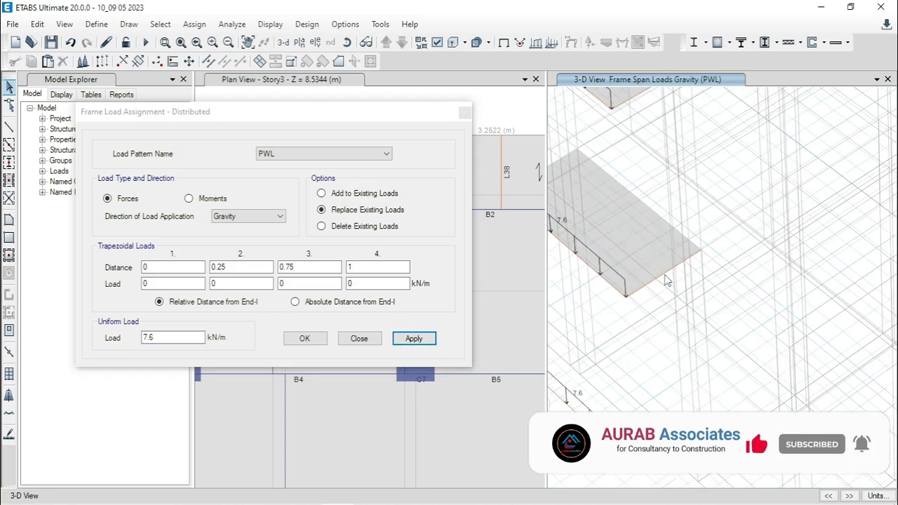
click(167, 337)
text(8.47)
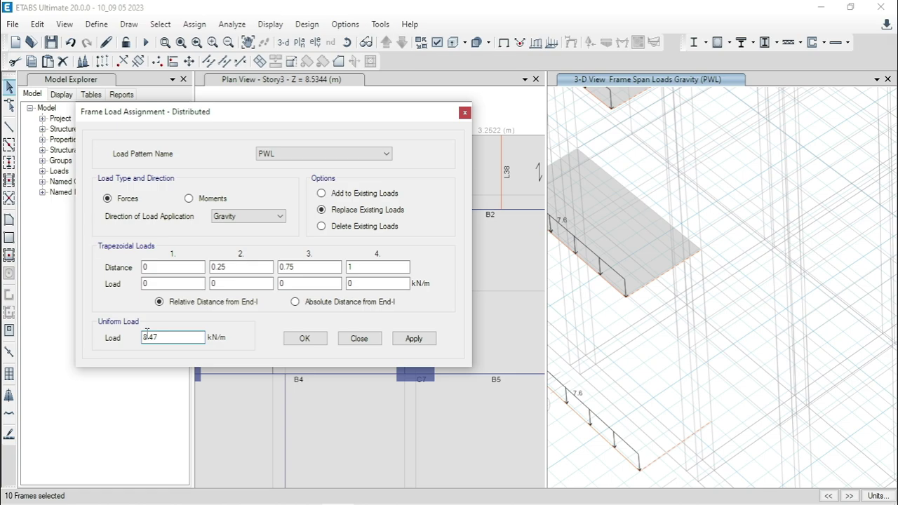
click(413, 338)
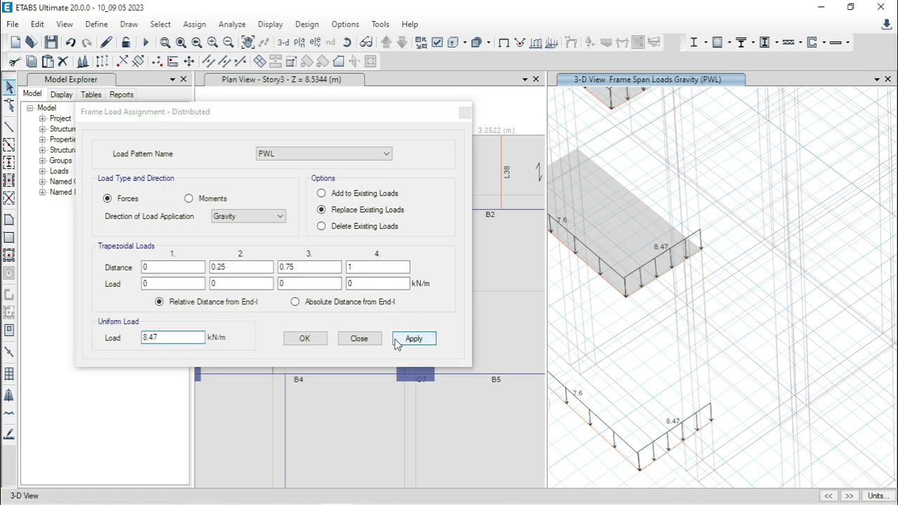
click(305, 339)
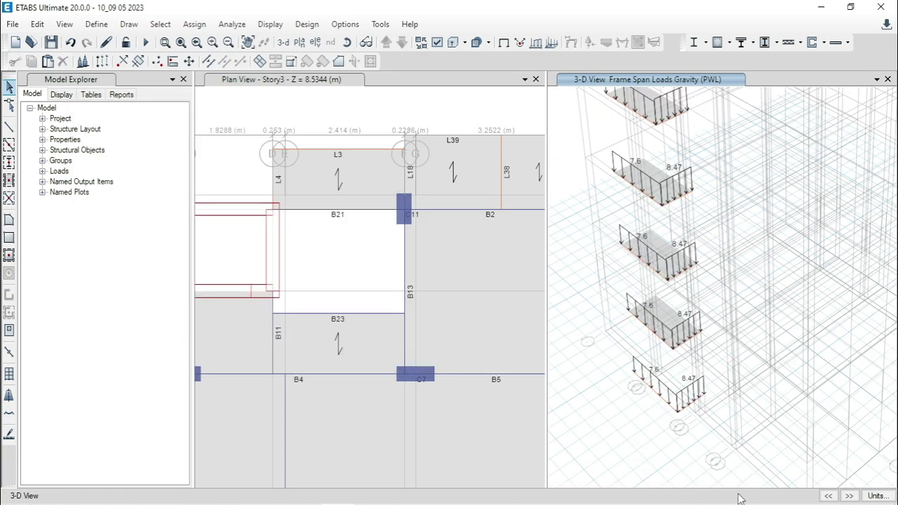
- Show the undeformed shape, limit editing to One Story, and delete the two edge lines at the base level where no landing slab exists
click(503, 44)
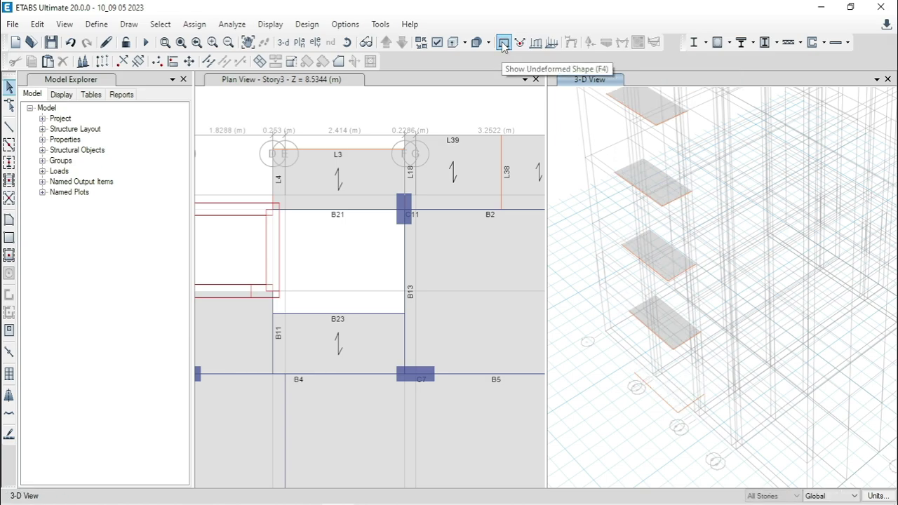
click(774, 497)
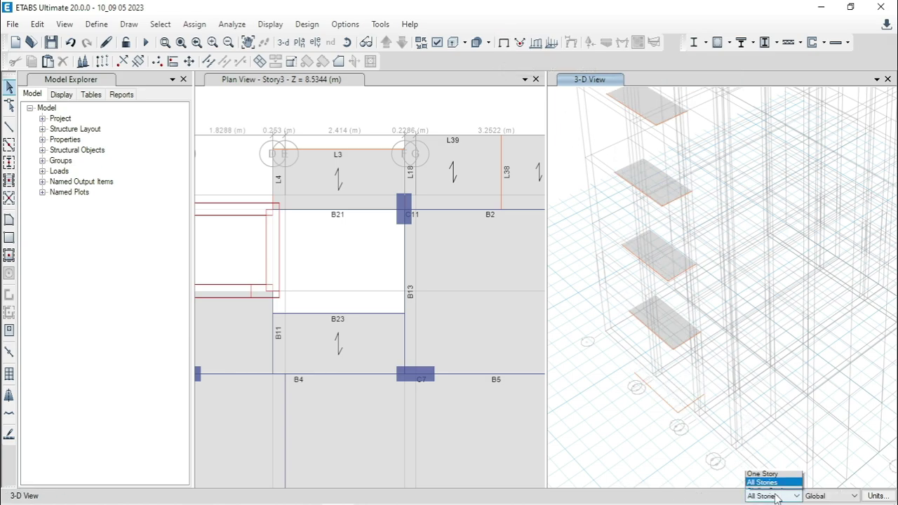
click(773, 465)
scroll(732, 457, up, 3)
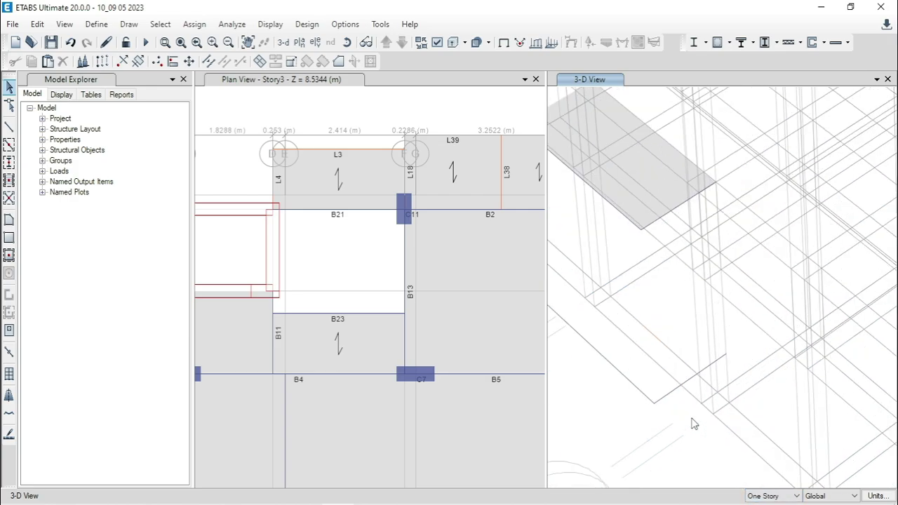
drag(711, 427, 597, 331)
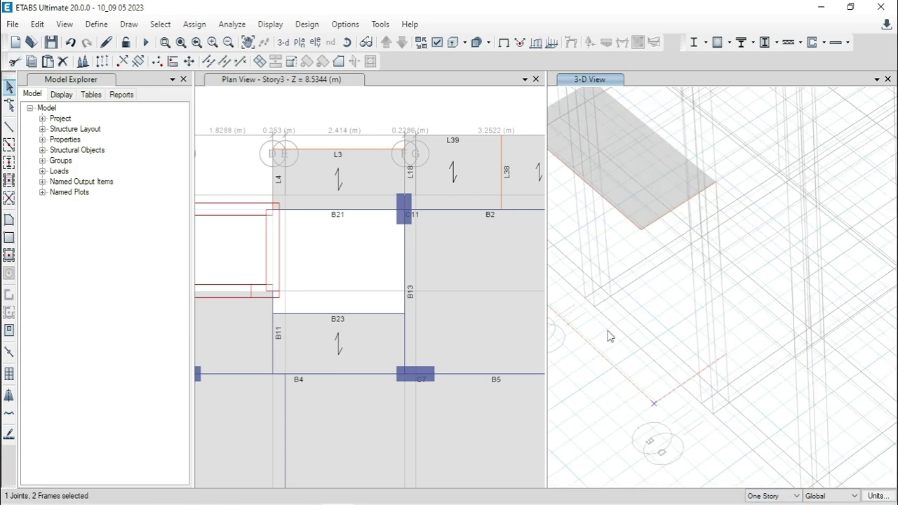
key(ctrl+q)
key(F3)
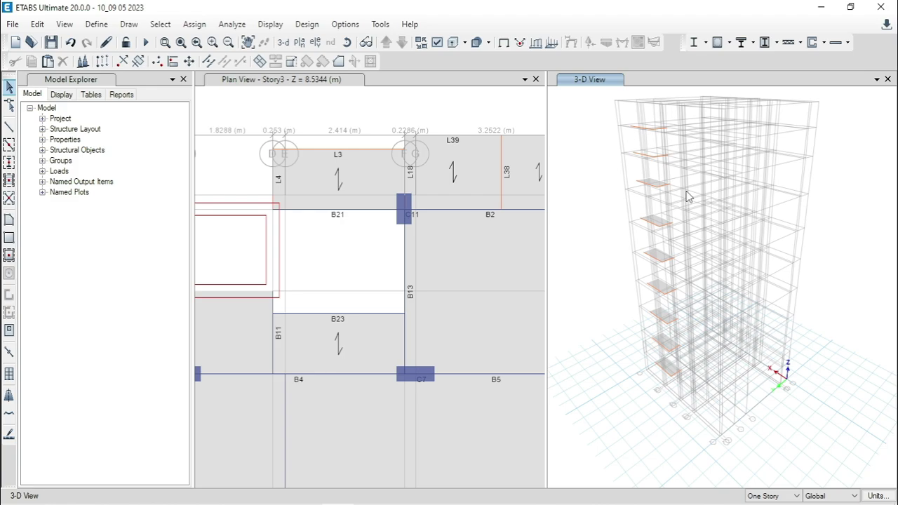
- Delete the four landing edge lines on the two uppermost levels where no landing slab exists
middle_drag(687, 197, 673, 315)
scroll(673, 271, up, 5)
scroll(582, 180, up, 3)
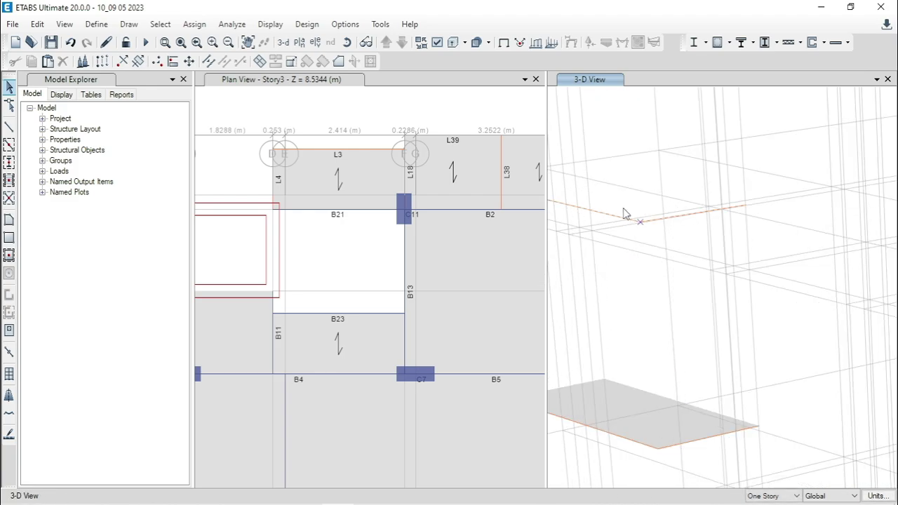
scroll(624, 214, down, 3)
drag(709, 262, 593, 116)
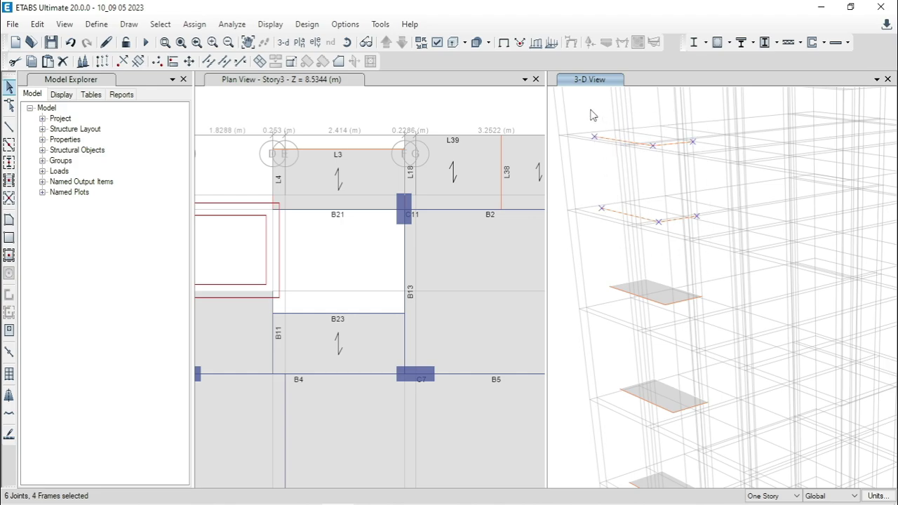
key(F3)
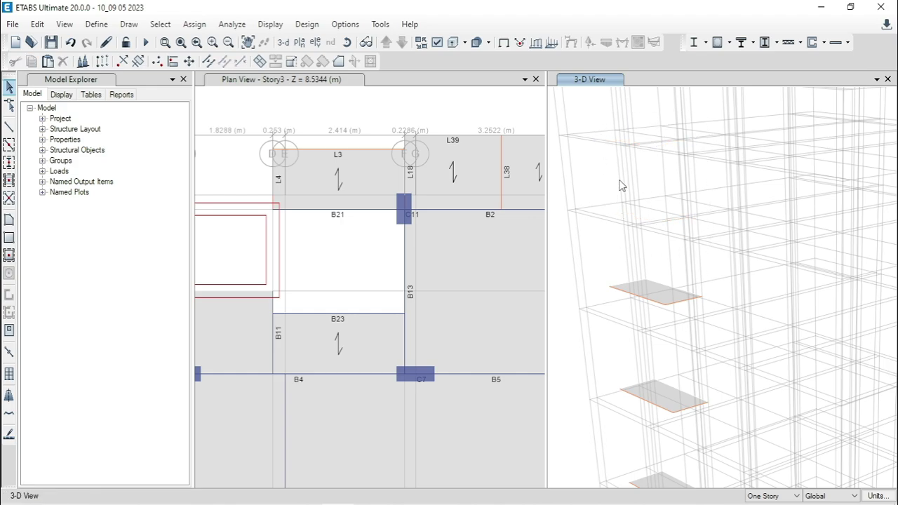
- Restore the visibility of all model objects in the 3-D view
right_click(584, 106)
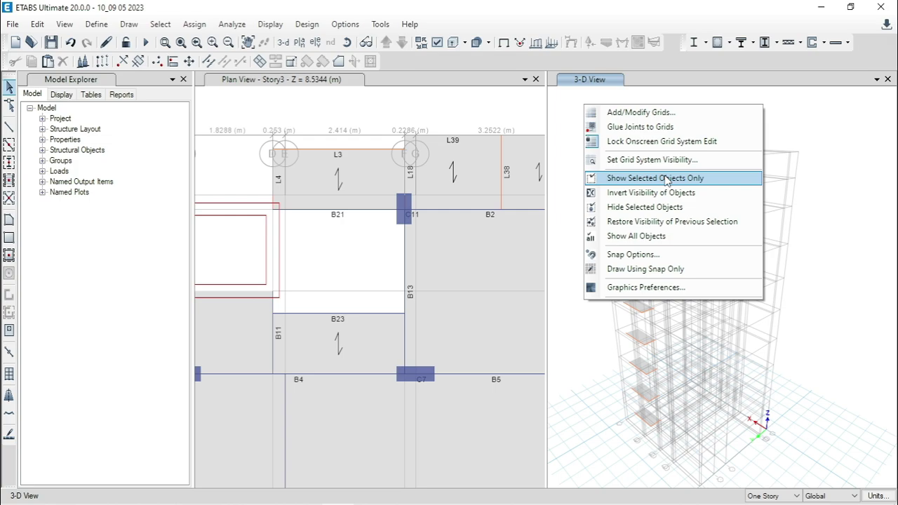
click(698, 239)
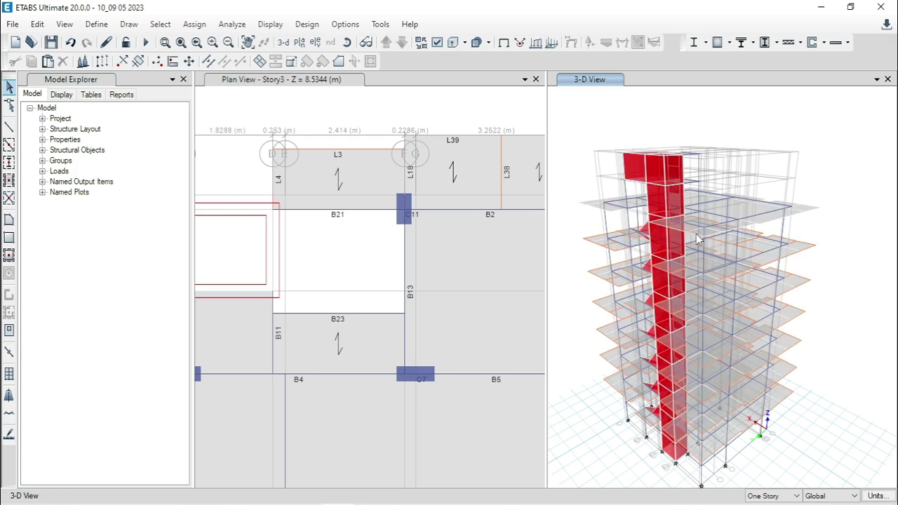
middle_drag(629, 295, 639, 268)
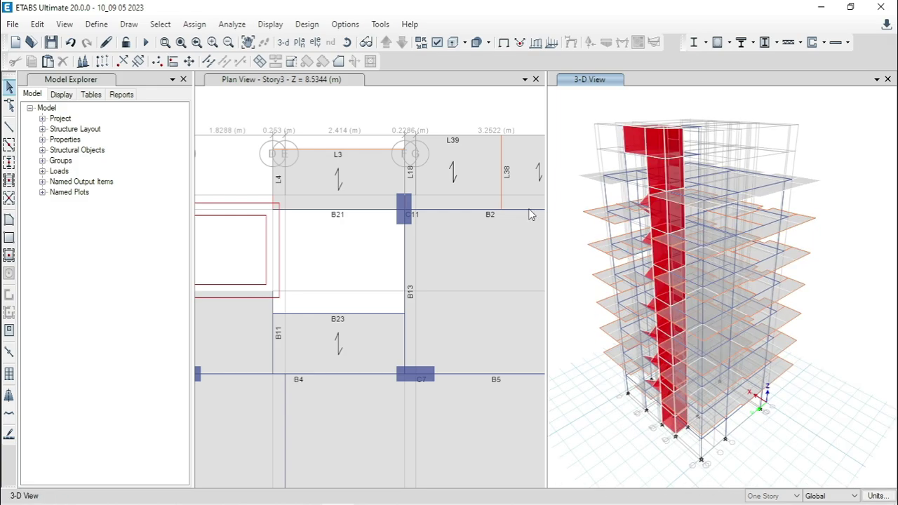
- Check the whole model with all joint, frame, shell, meshing, loading and self-mass checks, leaving the fixes off, and close the report
click(231, 24)
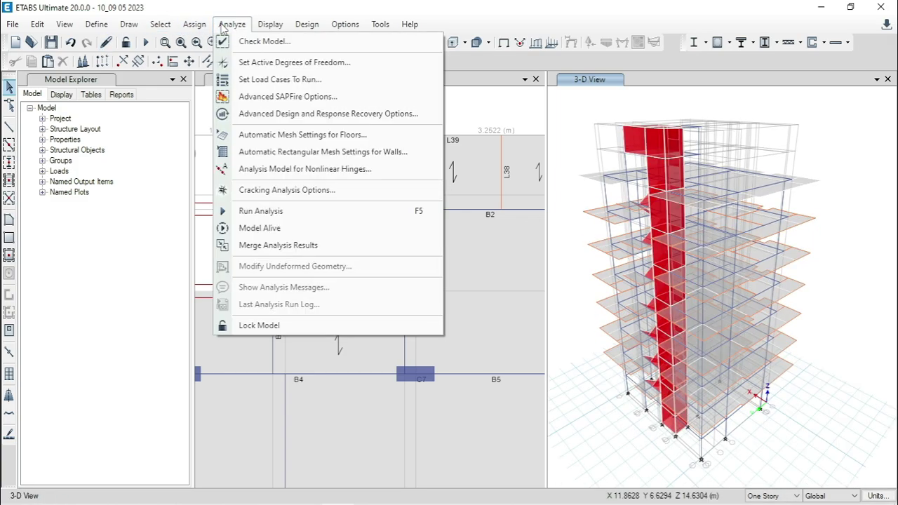
click(303, 42)
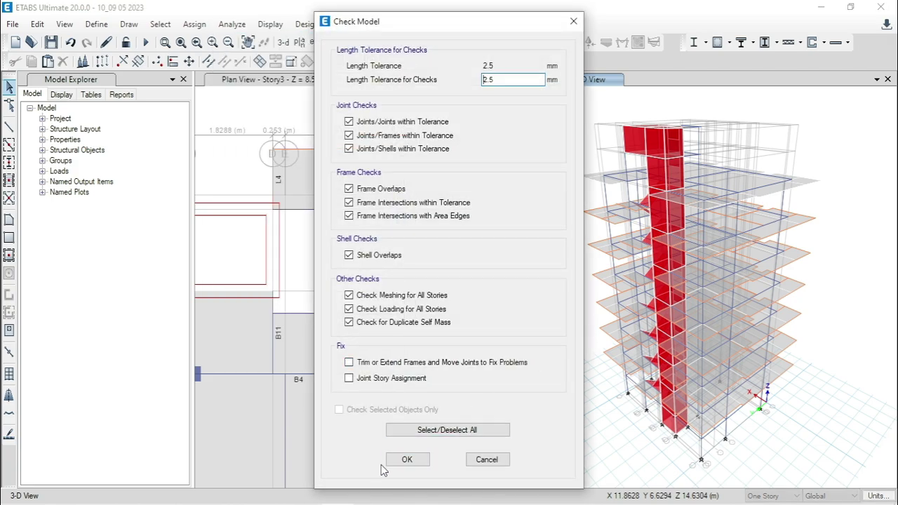
click(403, 457)
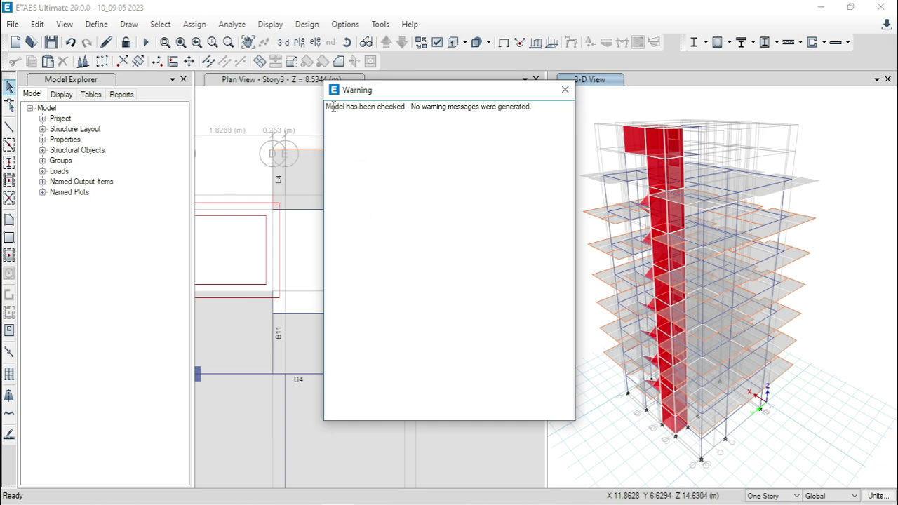
drag(326, 106, 558, 106)
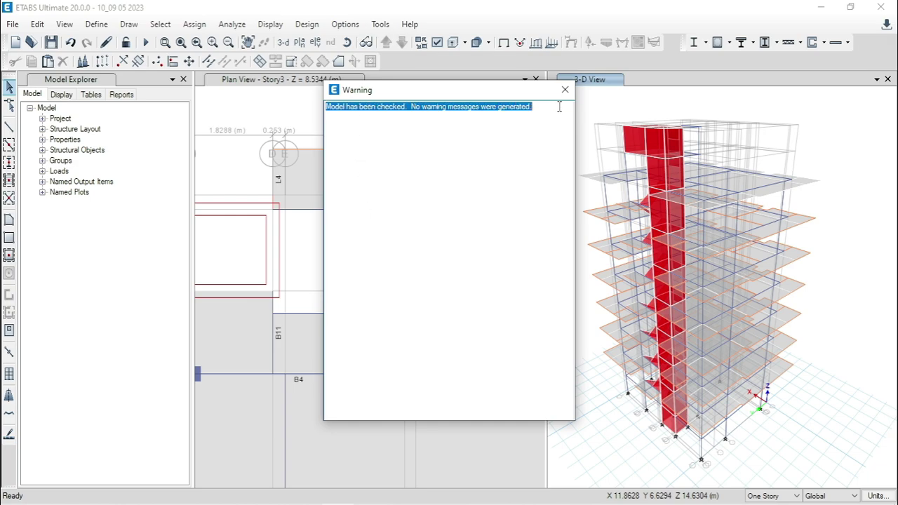
click(565, 89)
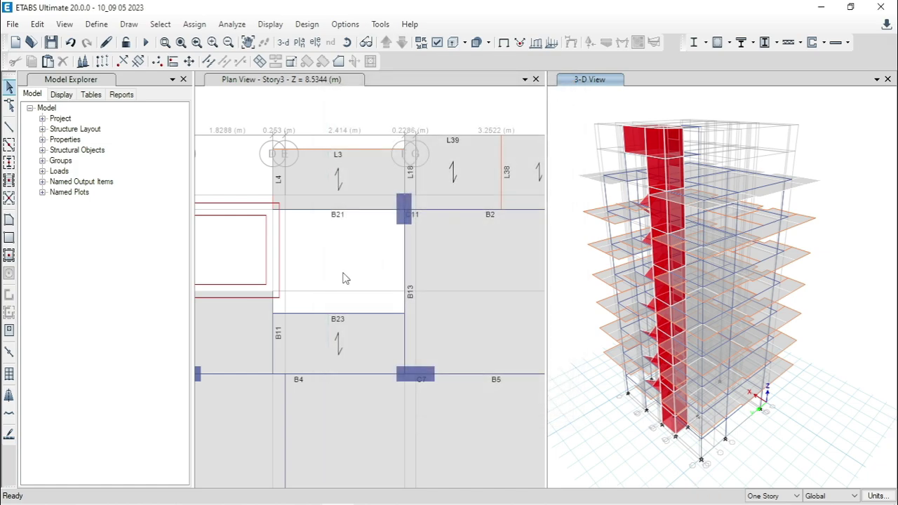
scroll(369, 212, down, 5)
scroll(390, 204, up, 3)
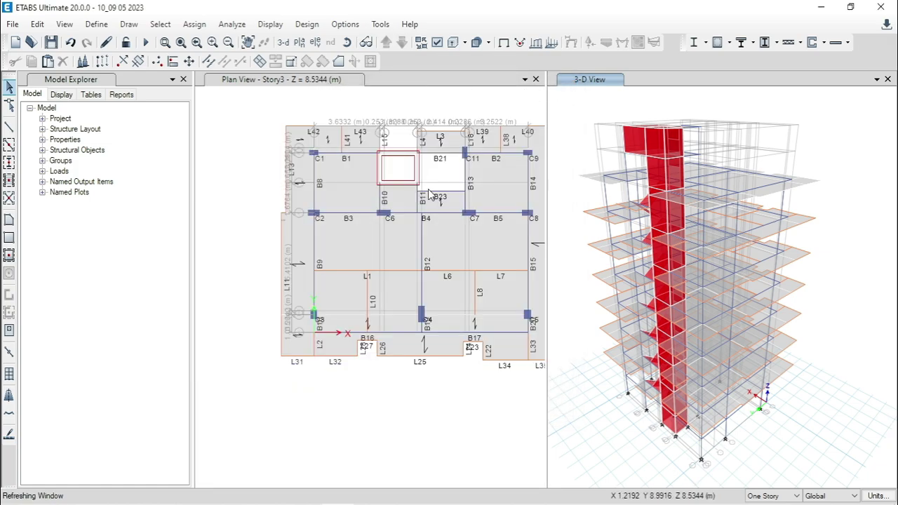
middle_drag(391, 203, 341, 210)
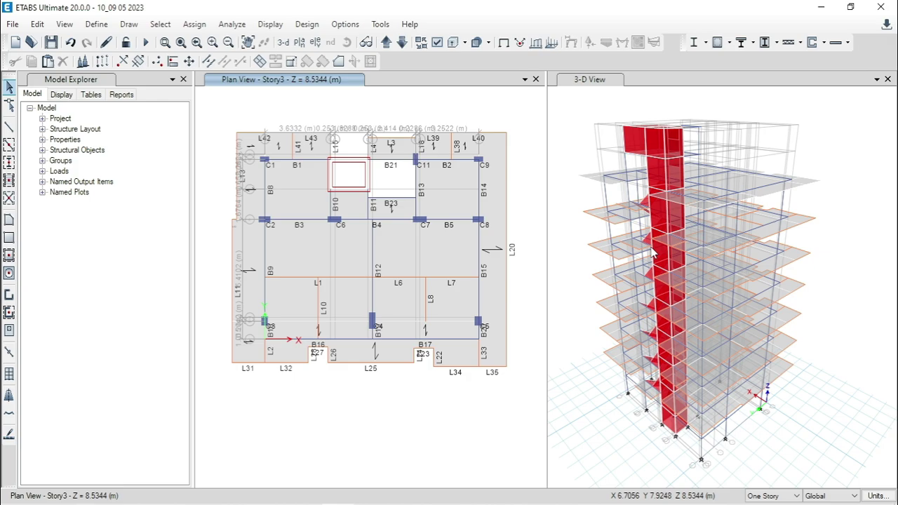